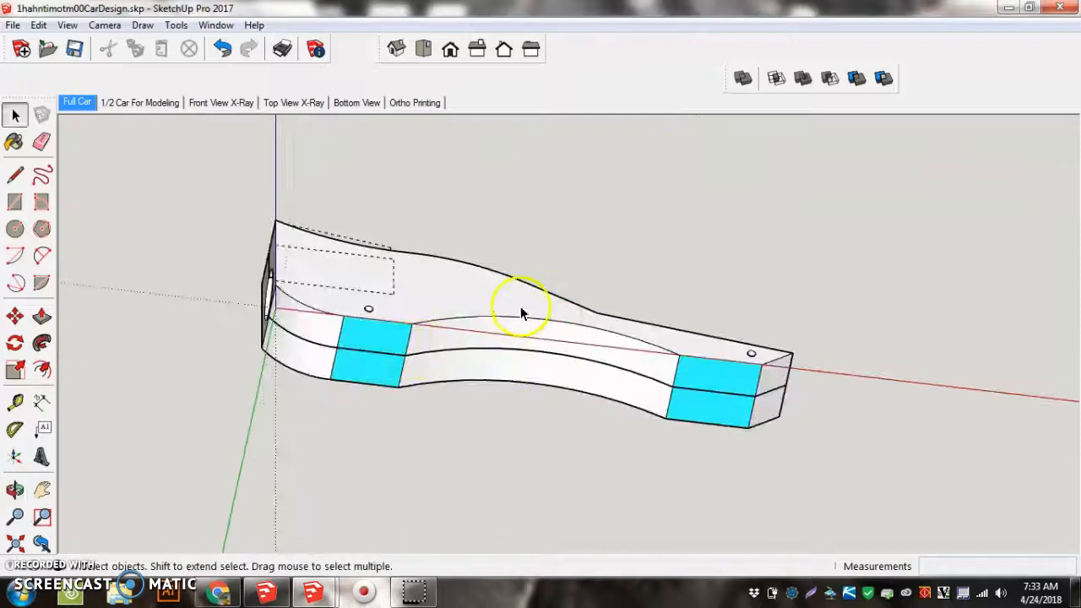
Examine the car body's underside and side profile in the Full Car and 1/2 Car For Modeling scenes
mouse_move(583, 256)
middle_mouse_down()
mouse_move(546, 393)
mouse_move(515, 459)
middle_mouse_up()
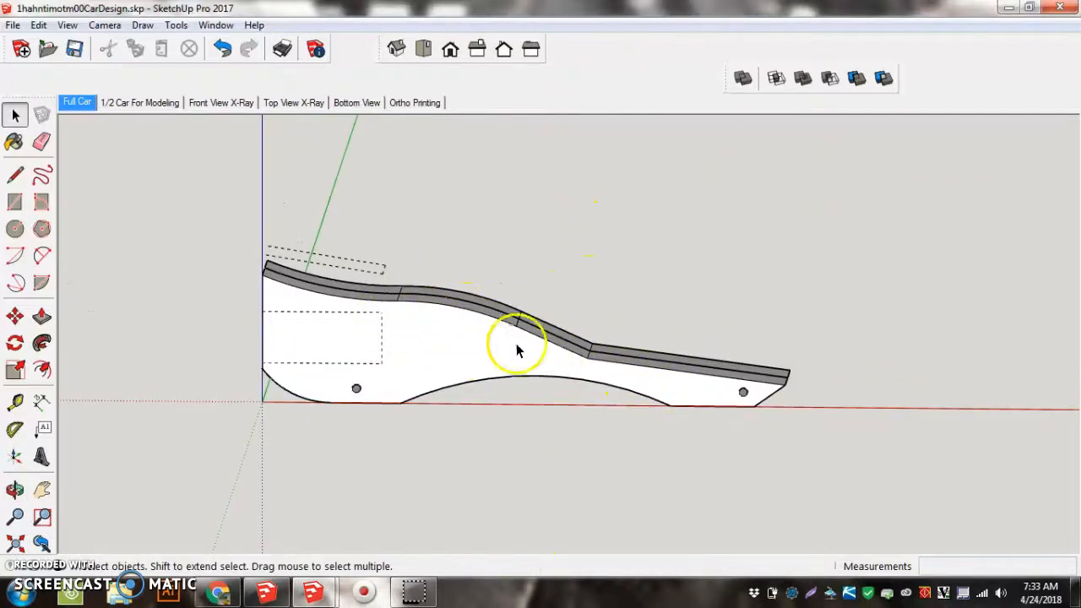
mouse_move(495, 391)
middle_mouse_down()
mouse_move(478, 265)
mouse_move(451, 281)
middle_mouse_up()
middle_click_drag(562, 403, 589, 240)
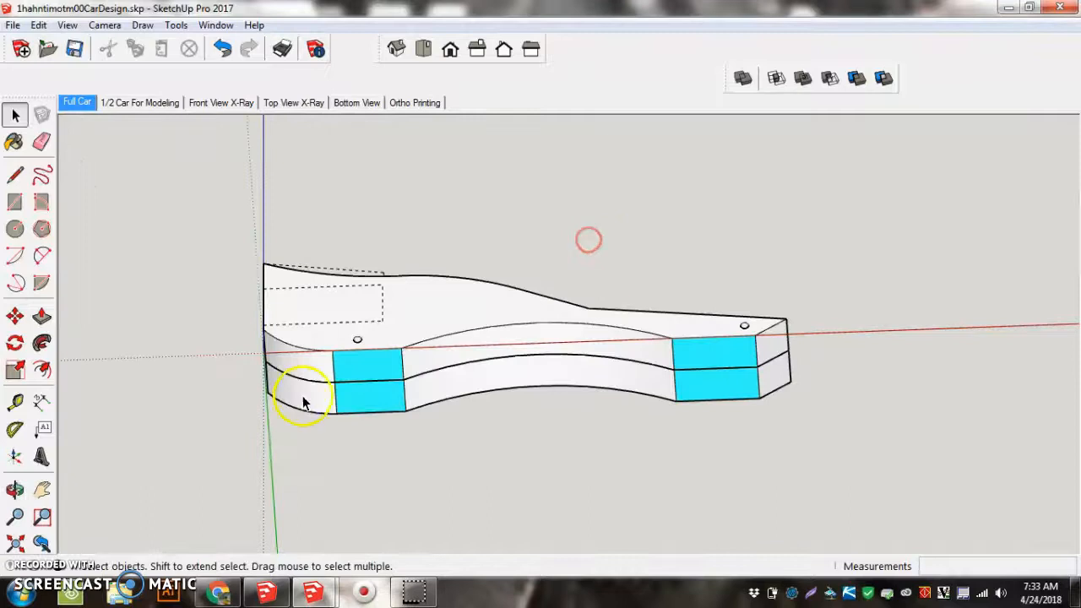
scroll(304, 403, "up", 3)
left_click(15, 115)
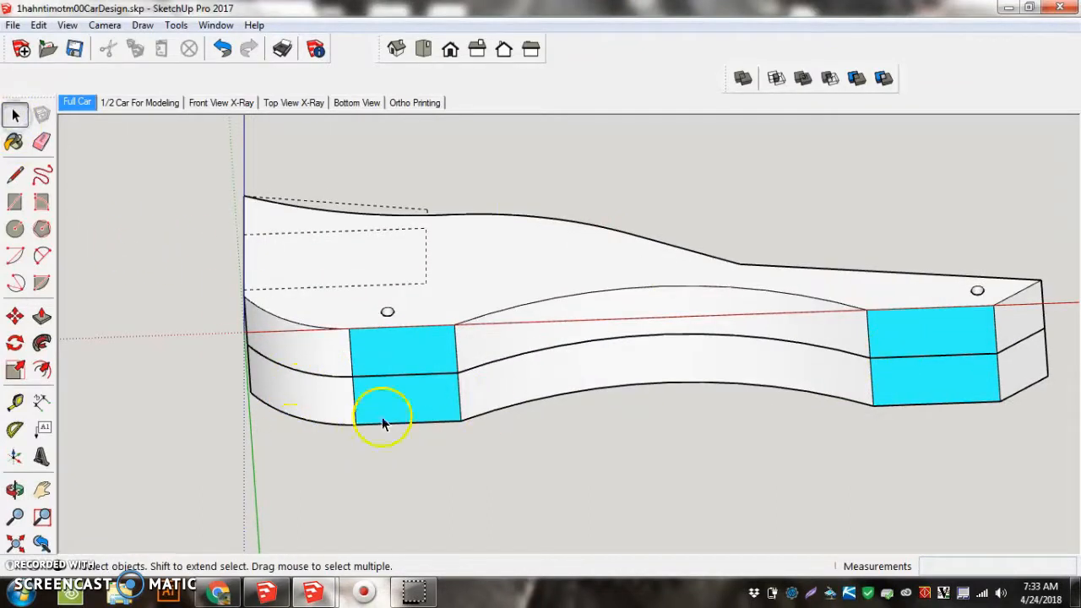
left_click(131, 106)
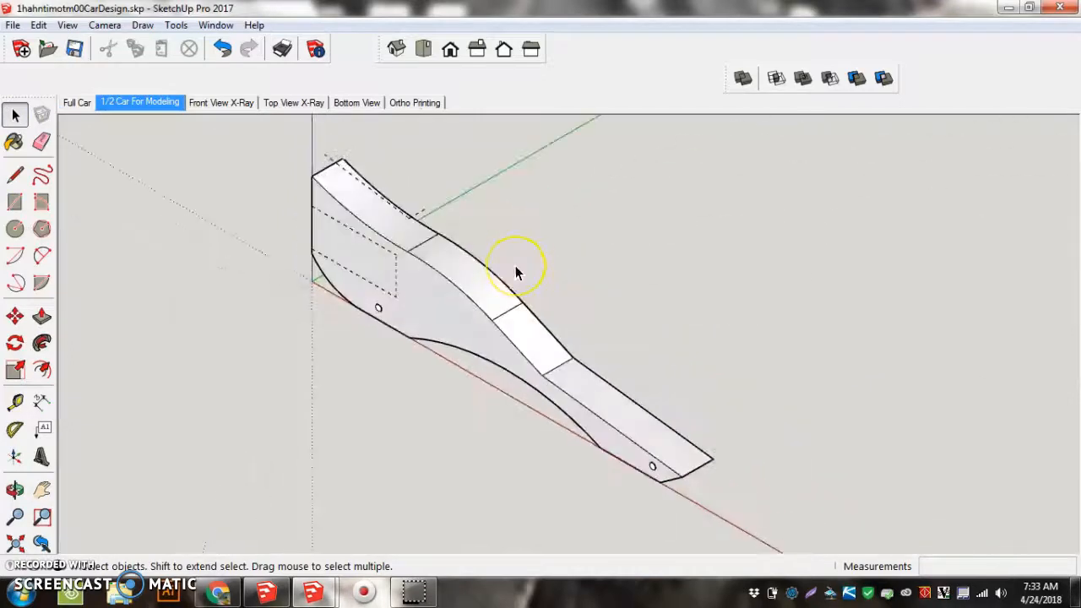
mouse_move(463, 388)
middle_mouse_down()
mouse_move(591, 249)
mouse_move(724, 133)
mouse_move(744, 52)
middle_mouse_up()
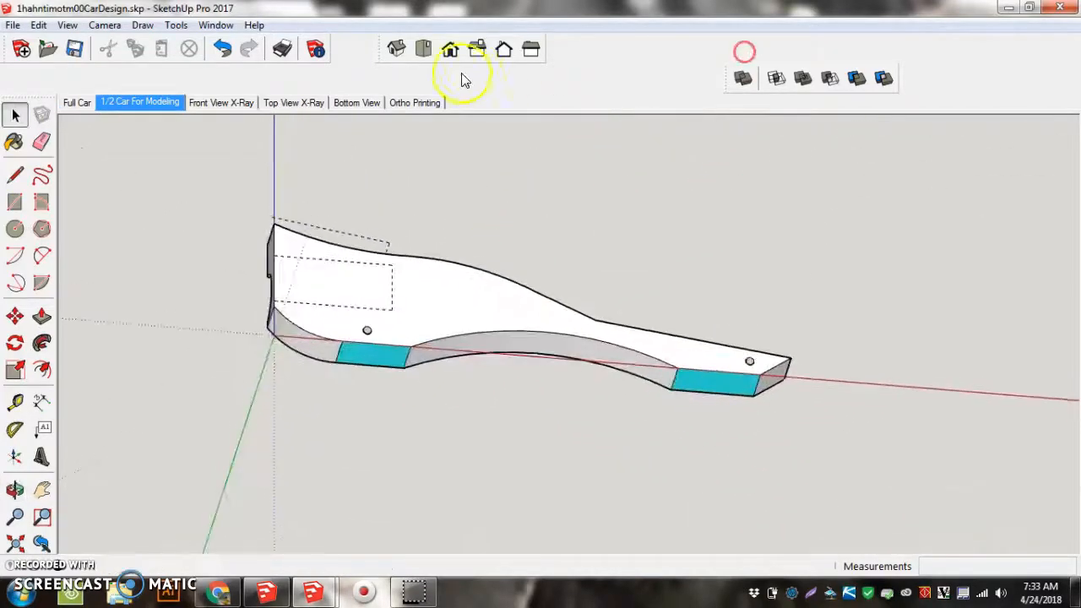
Switch to the Bottom View scene and open the half-car body component for editing
left_click(362, 110)
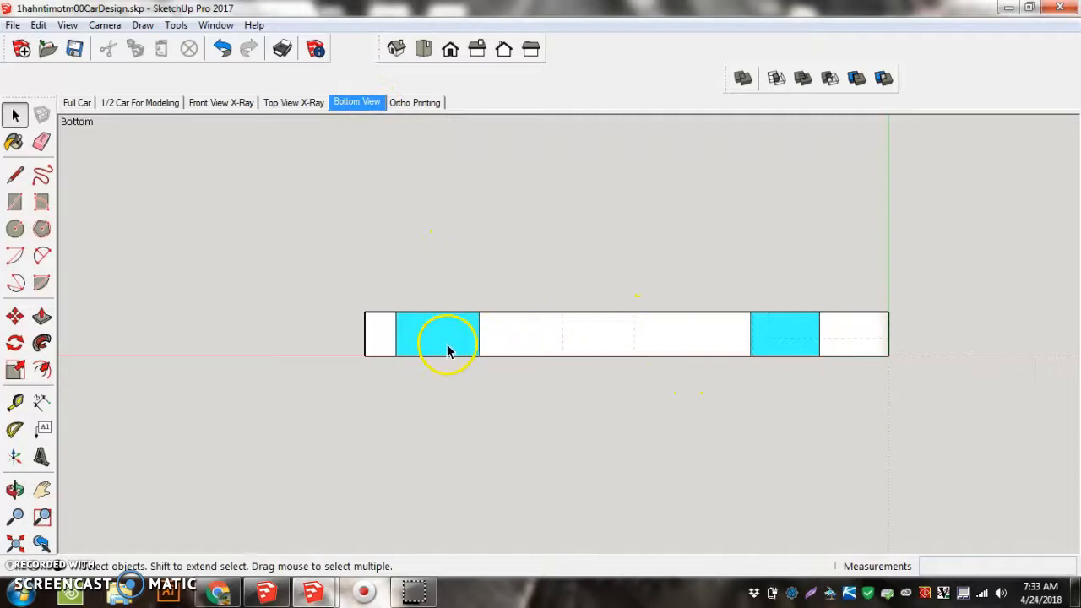
middle_click_drag(488, 312, 446, 457)
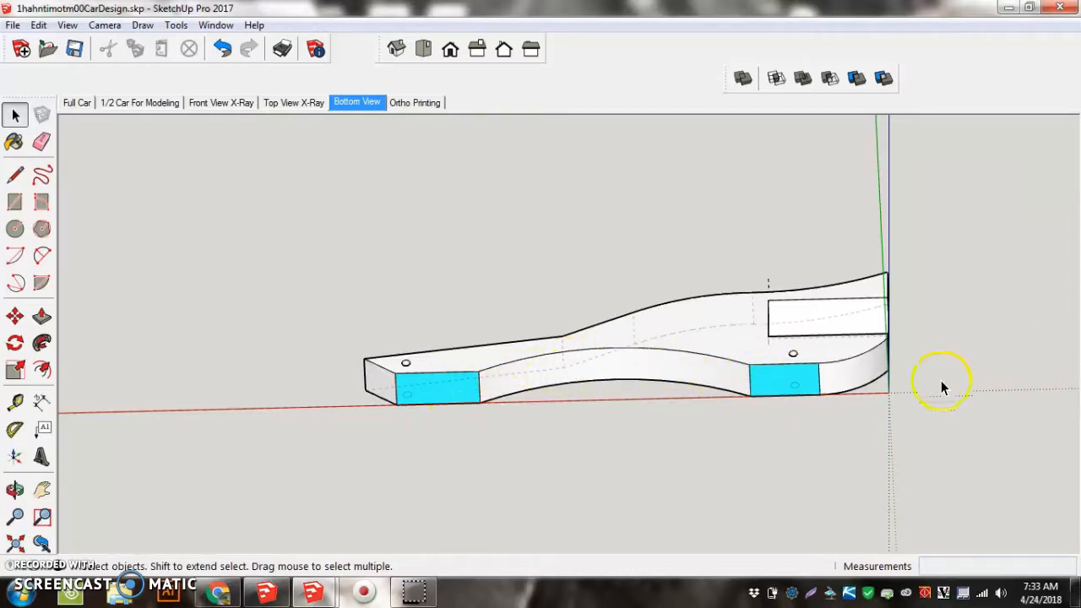
scroll(384, 397, "up", 2)
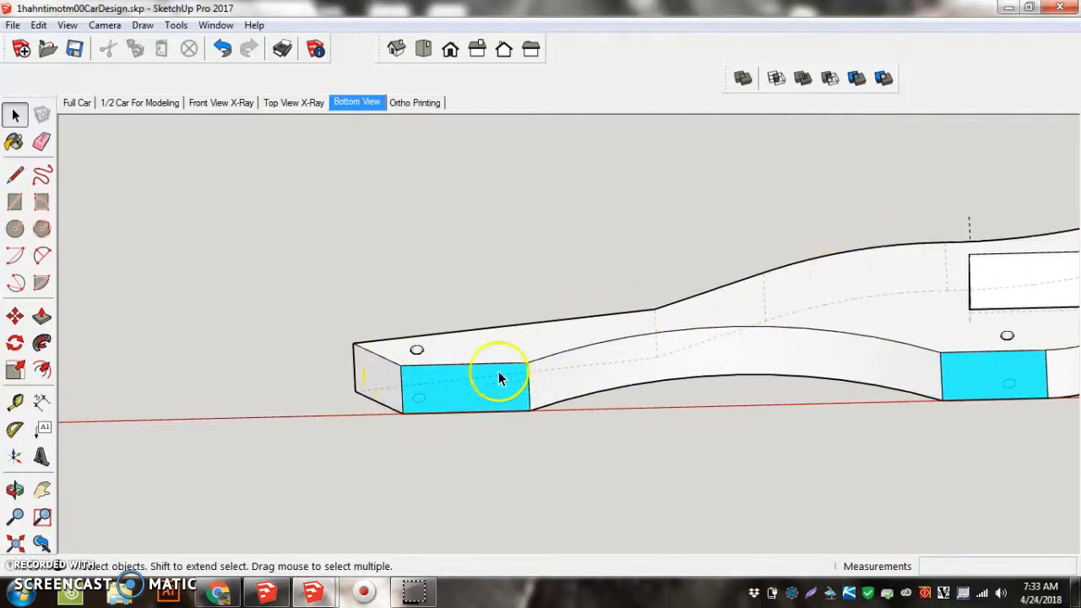
right_click(476, 353)
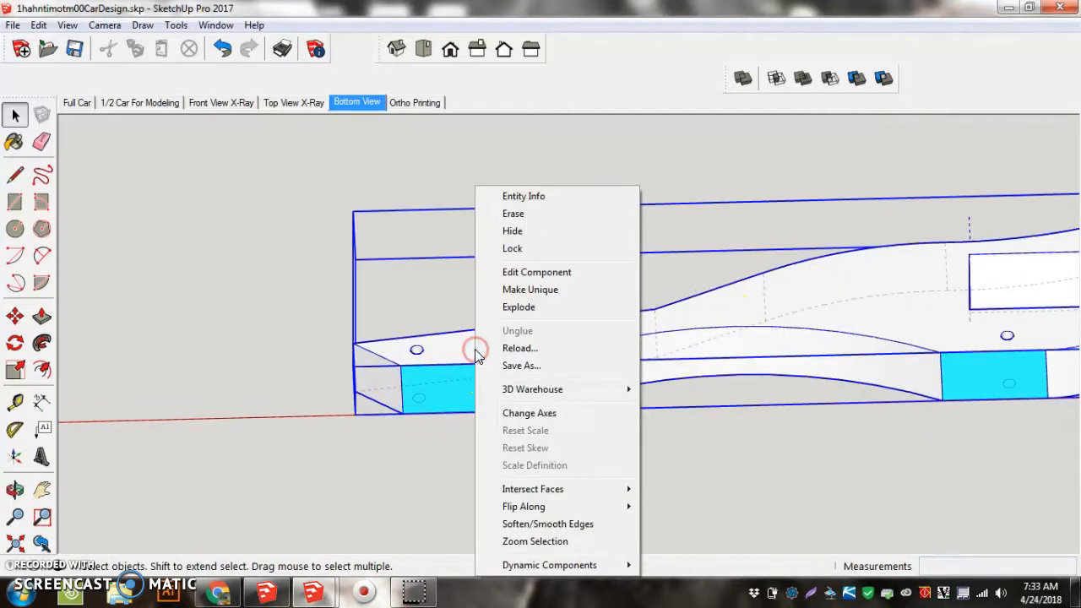
left_click(568, 274)
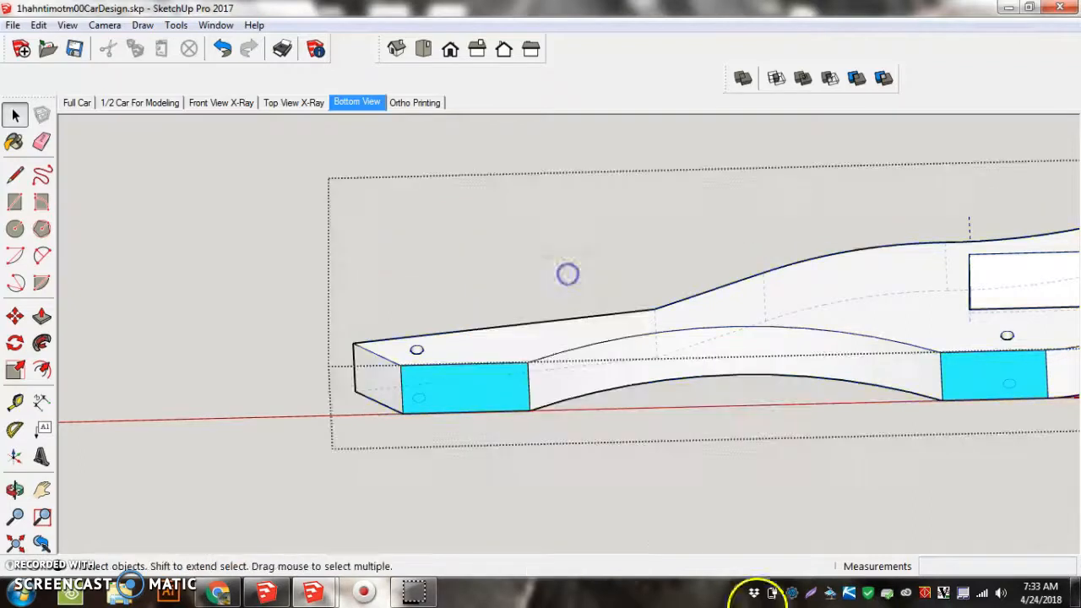
Draw a 129.3 by 21.0 mm rectangle across the underside arch, spanning between the two blue pads
left_click(16, 203)
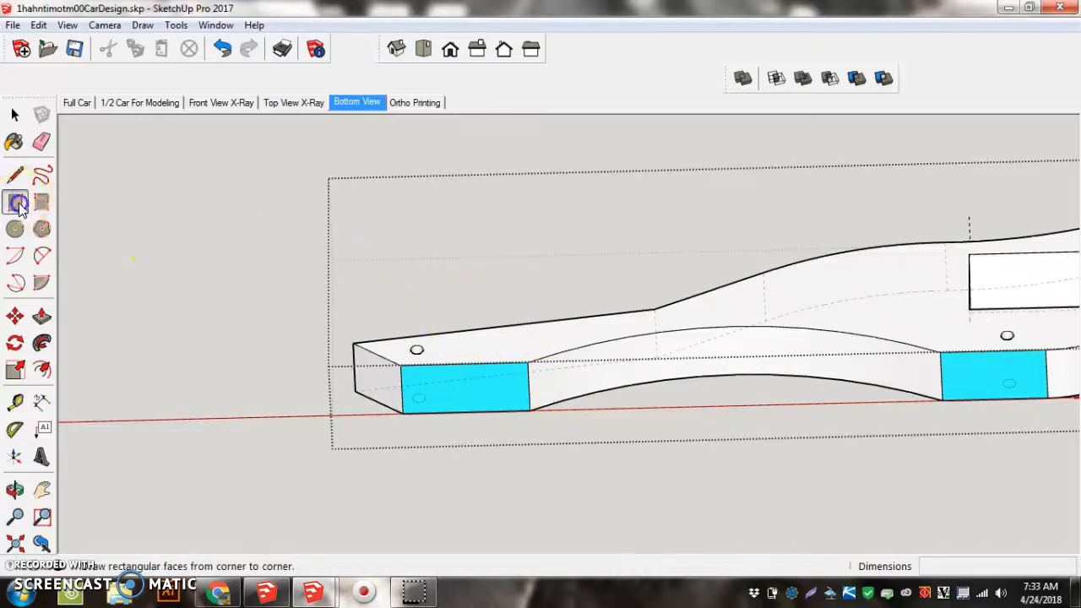
left_click(528, 362)
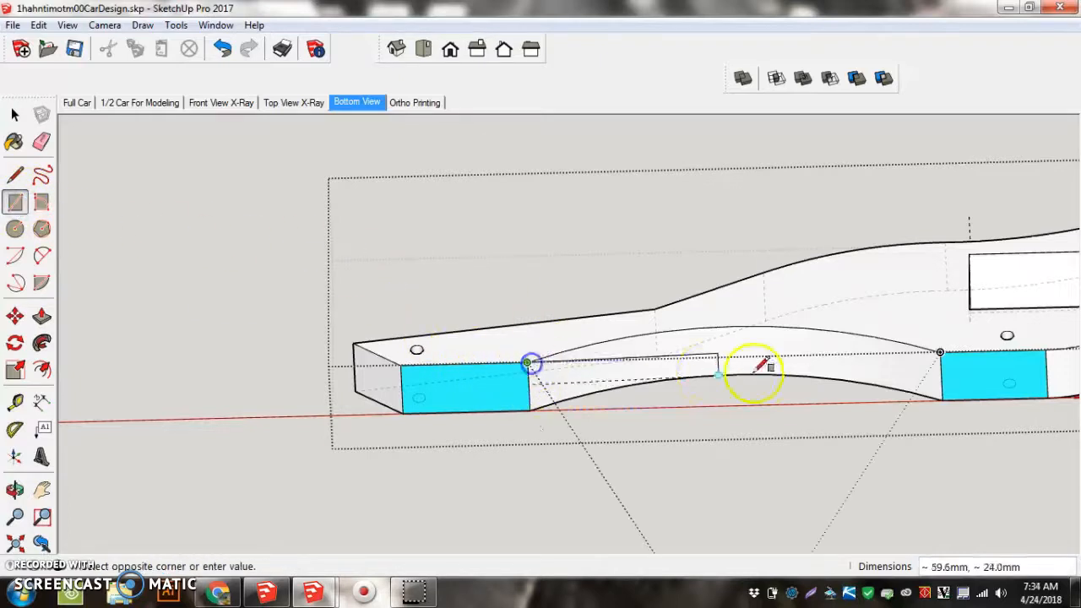
left_click(944, 392)
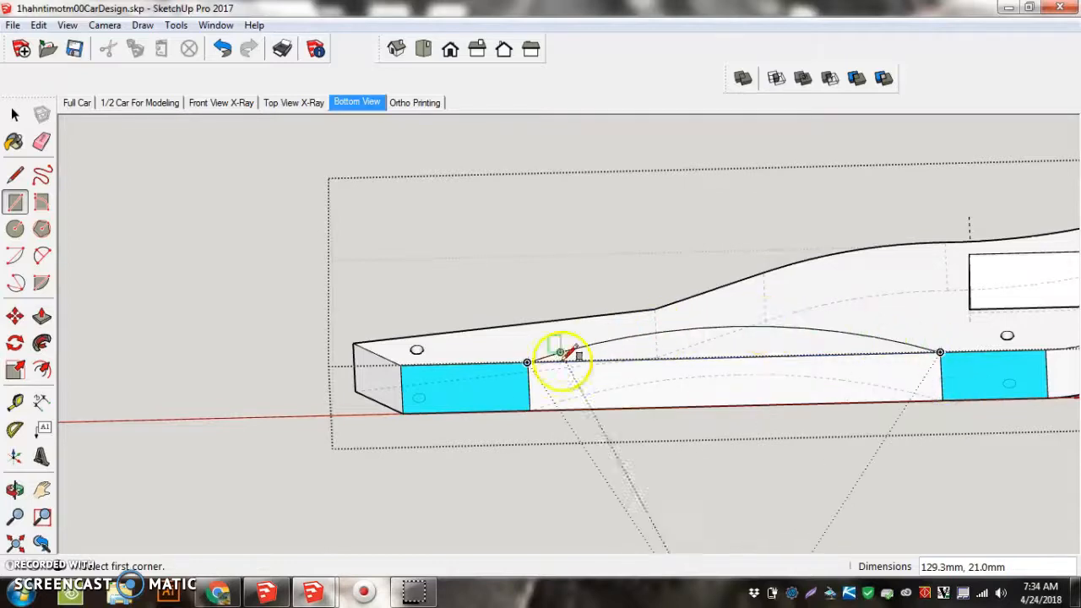
Draw a rectangle on the body's inner side plane, enclosing the sloped cut below the nose
scroll(363, 372, "down", 2)
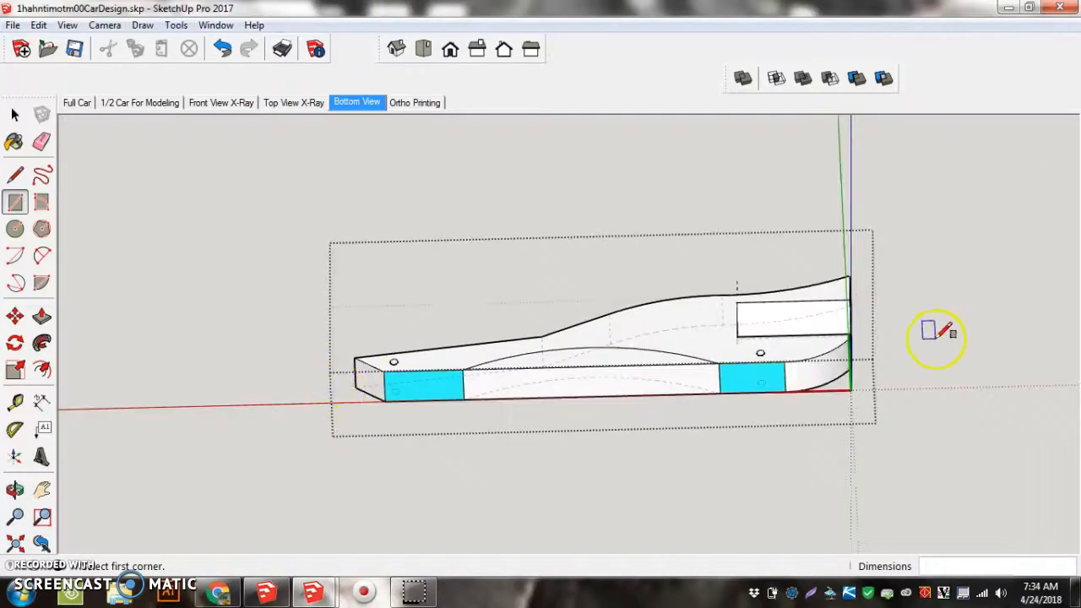
scroll(937, 336, "up", 2)
scroll(422, 326, "down", 1)
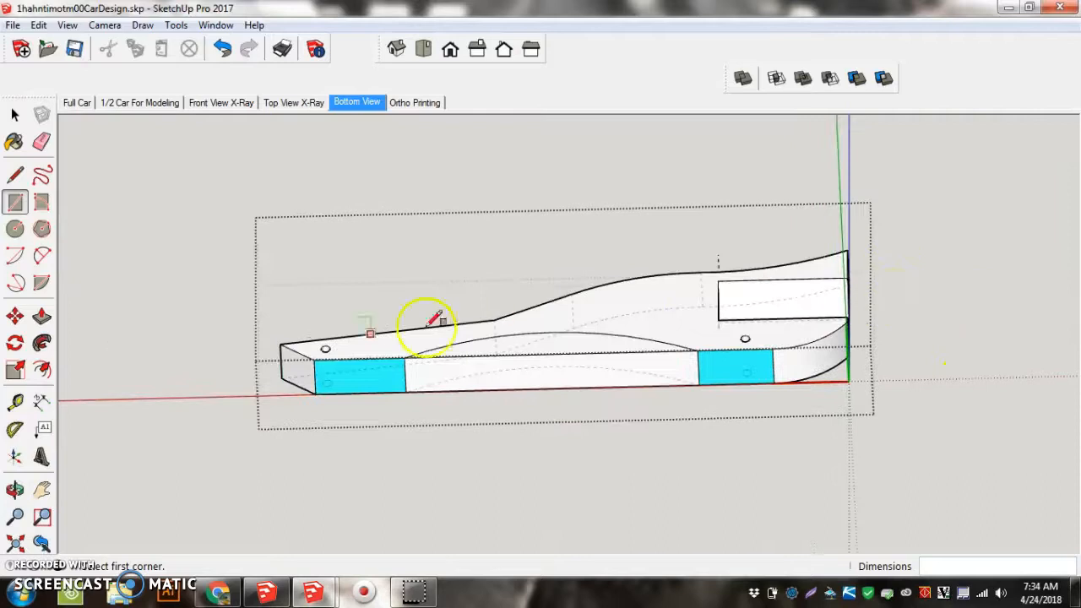
scroll(273, 374, "up", 3)
scroll(308, 321, "up", 2)
left_click(291, 312)
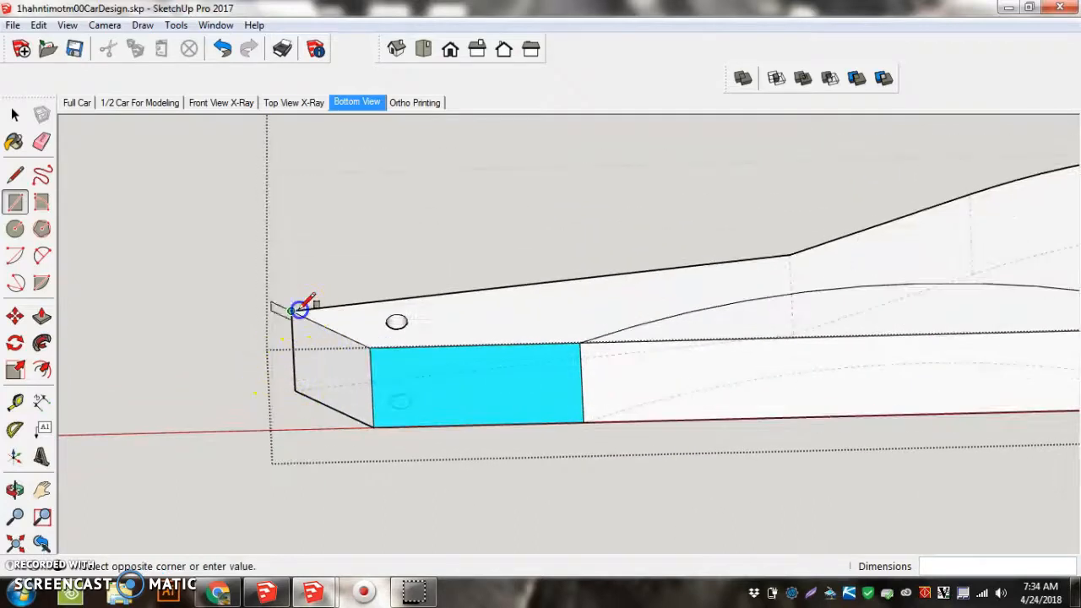
left_click(374, 343)
mouse_move(374, 343)
middle_mouse_down()
mouse_move(406, 376)
mouse_move(397, 397)
middle_mouse_up()
Erase the nose rectangle's surplus edges and push/pull the remaining triangle 21 mm across the body's width
left_click(43, 143)
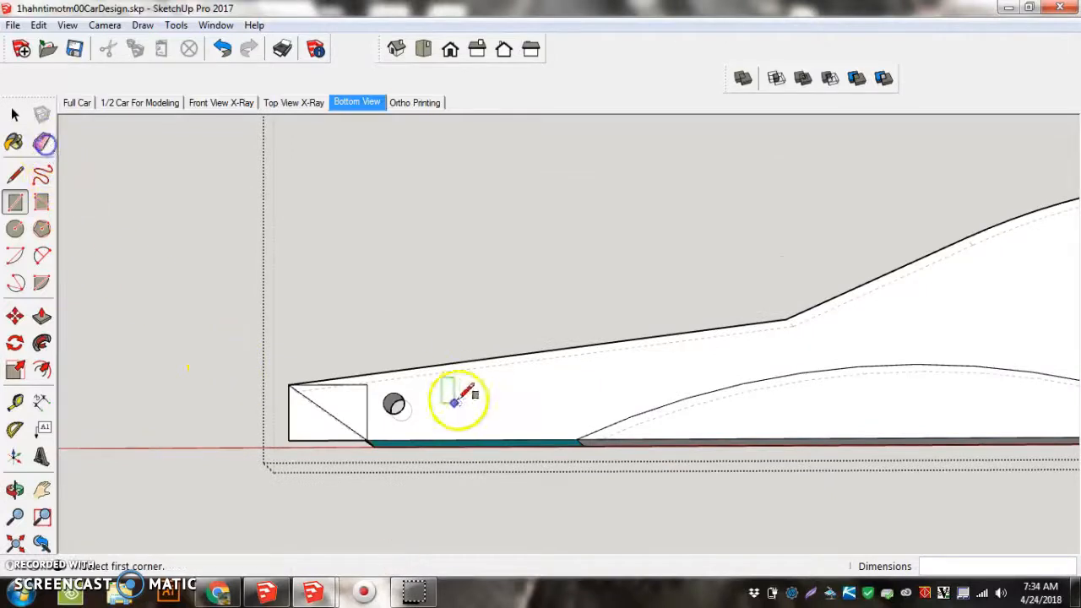
left_click(47, 144)
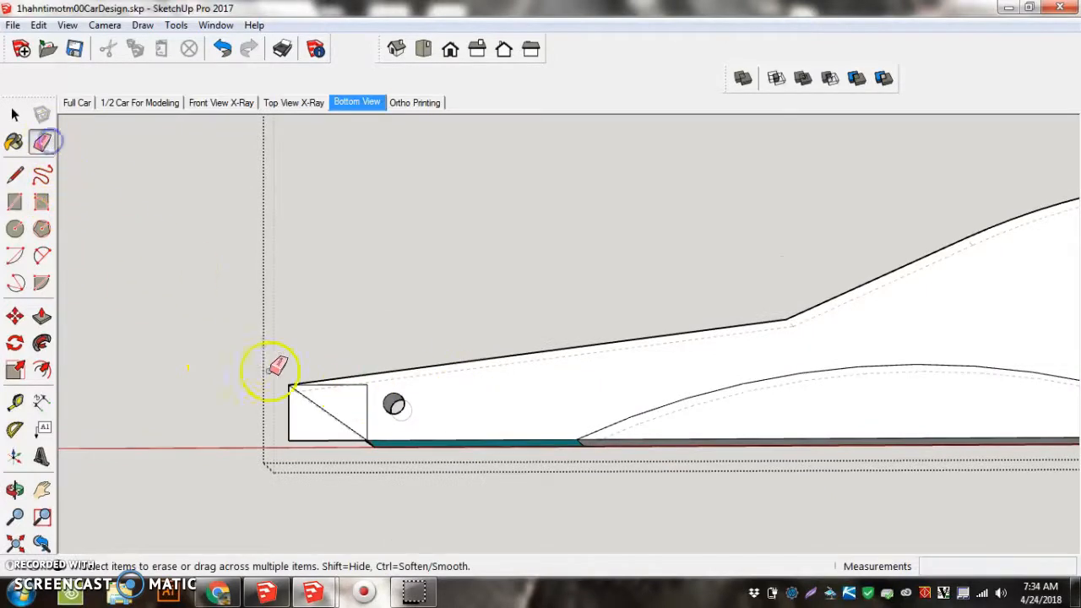
mouse_move(369, 394)
middle_mouse_down()
mouse_move(434, 198)
mouse_move(379, 346)
mouse_move(411, 463)
middle_mouse_up()
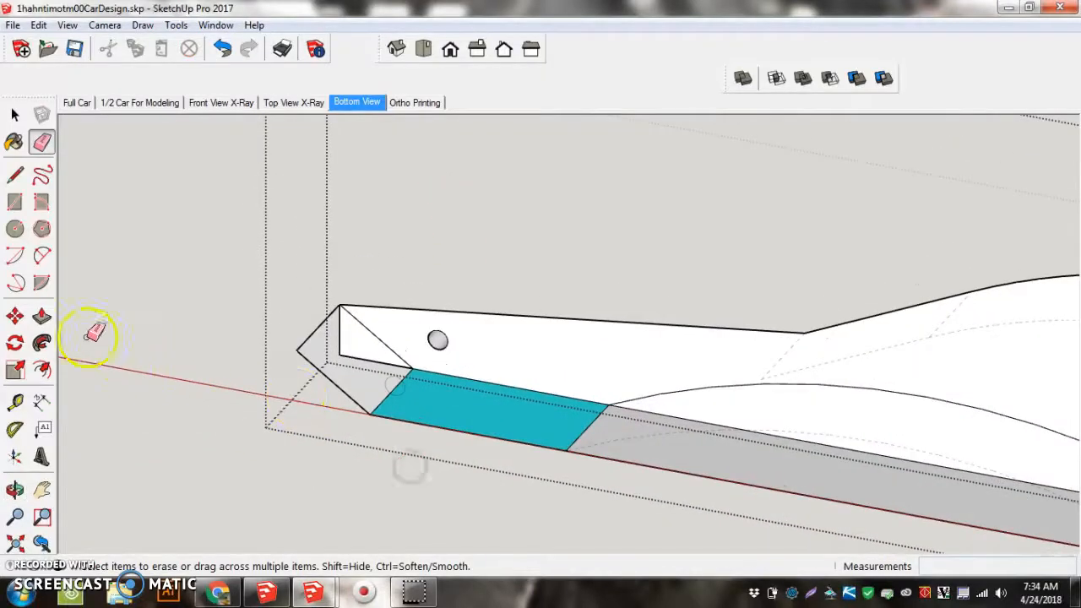
left_click(44, 315)
mouse_move(349, 354)
left_mouse_down()
mouse_move(345, 338)
mouse_move(299, 348)
left_mouse_up()
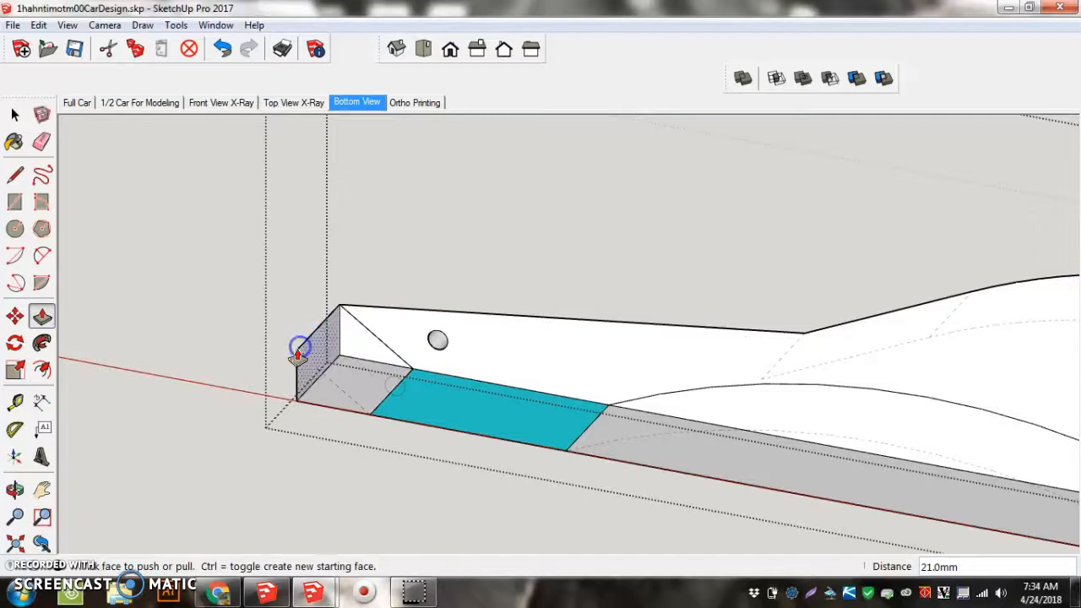
Draw a rectangle on the side plane from the rear blue pad's corner to the end of the rear curve
scroll(265, 381, "down", 5)
scroll(777, 437, "up", 6)
middle_click_drag(724, 442, 518, 539)
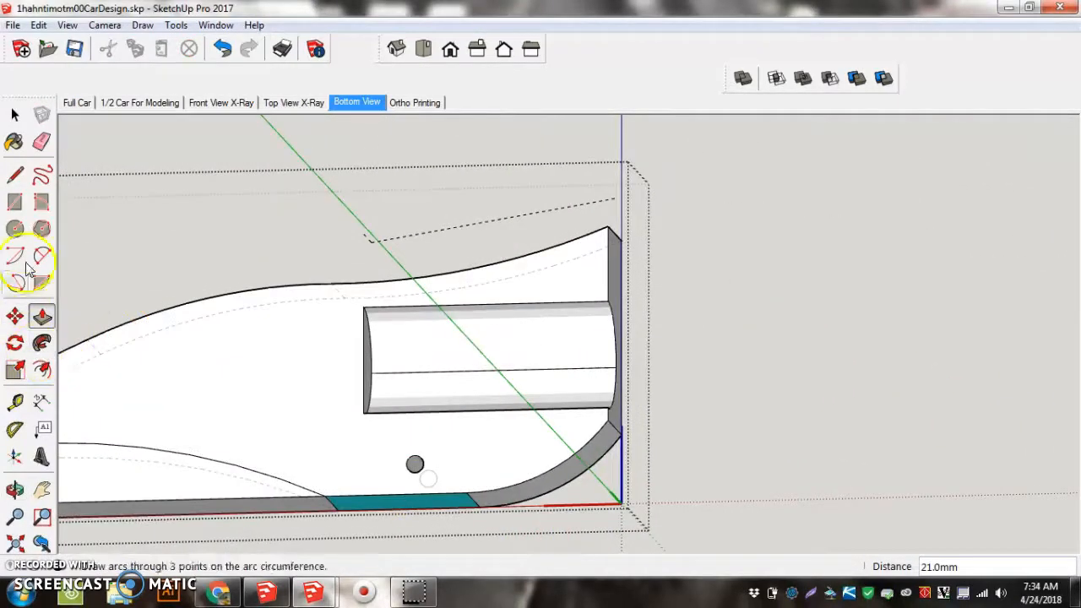
left_click(15, 201)
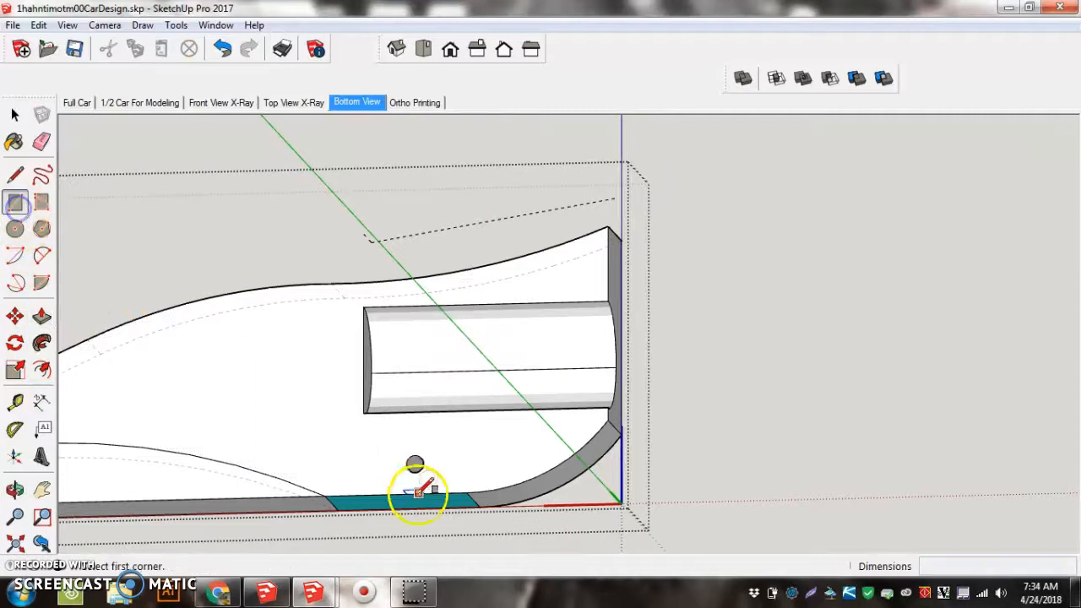
left_click(467, 492)
left_click(608, 420)
mouse_move(615, 422)
middle_mouse_down()
mouse_move(562, 480)
mouse_move(302, 374)
middle_mouse_up()
Erase the rear rectangle's surplus edges and push/pull the area below the curve 21 mm across the body's width
left_click(41, 141)
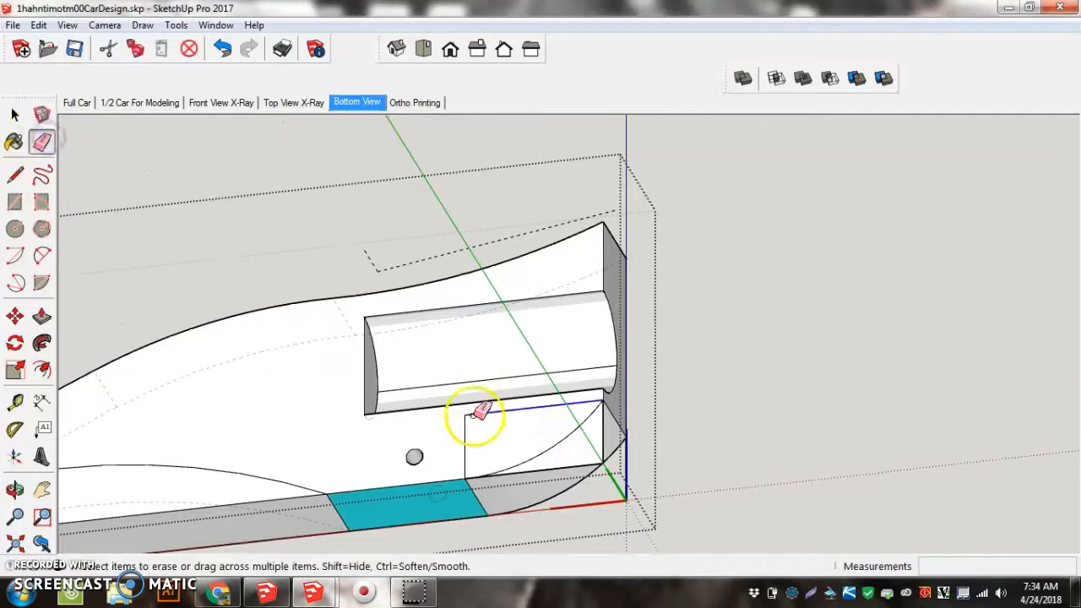
left_click_drag(470, 424, 465, 427)
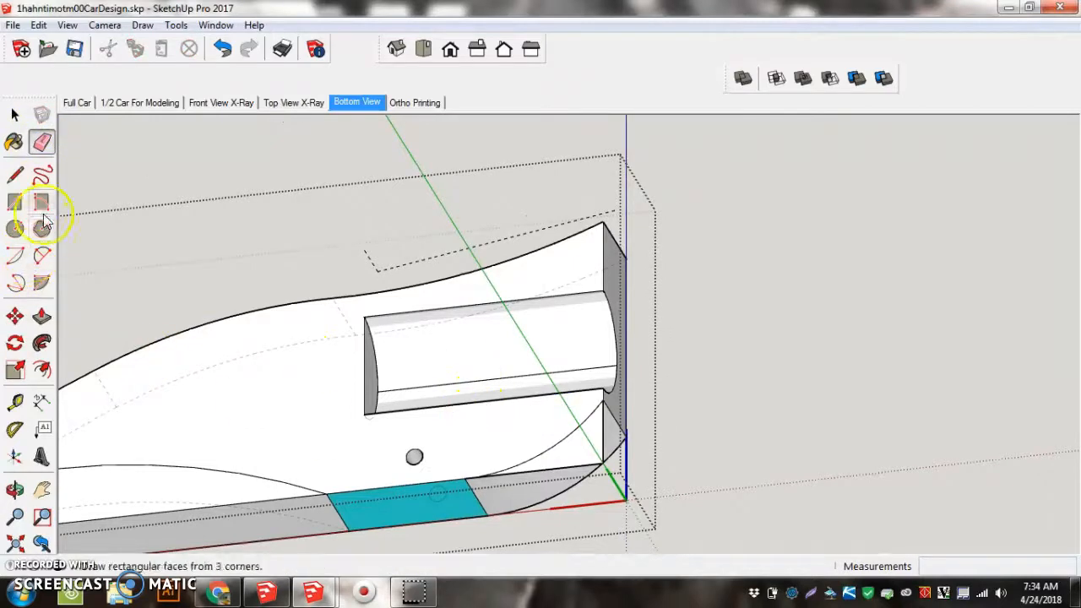
left_click(39, 317)
left_click(514, 425)
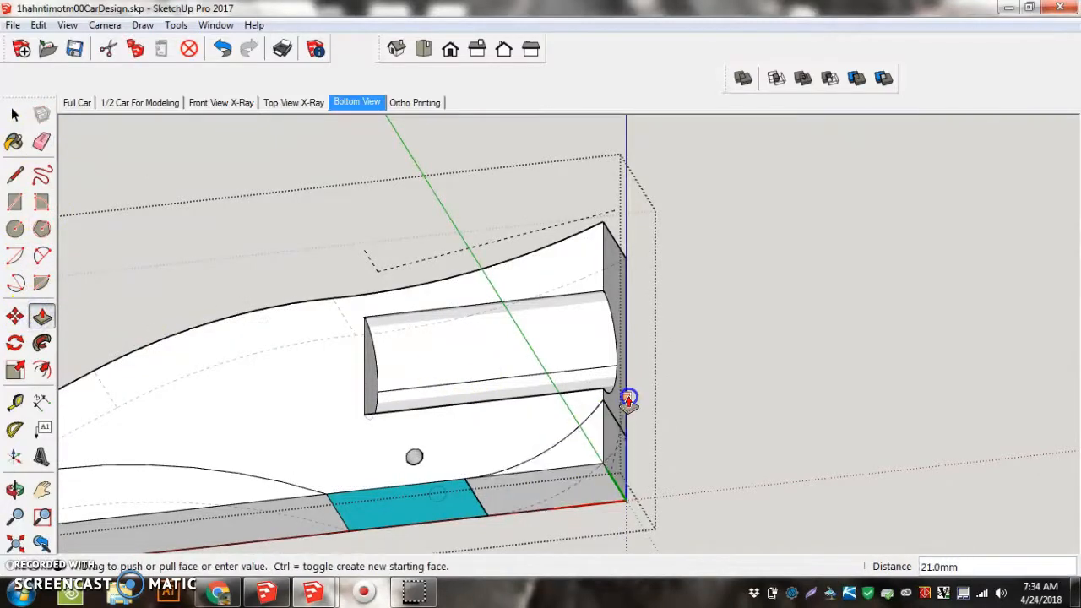
middle_click_drag(631, 397, 516, 516)
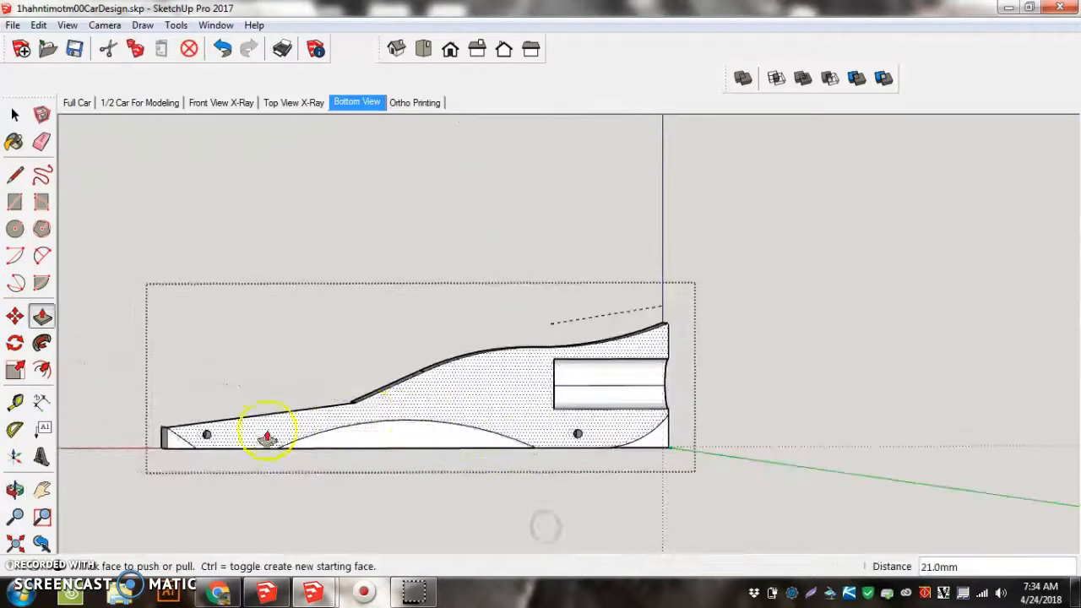
middle_click_drag(471, 449, 430, 341)
middle_click_drag(358, 338, 301, 414)
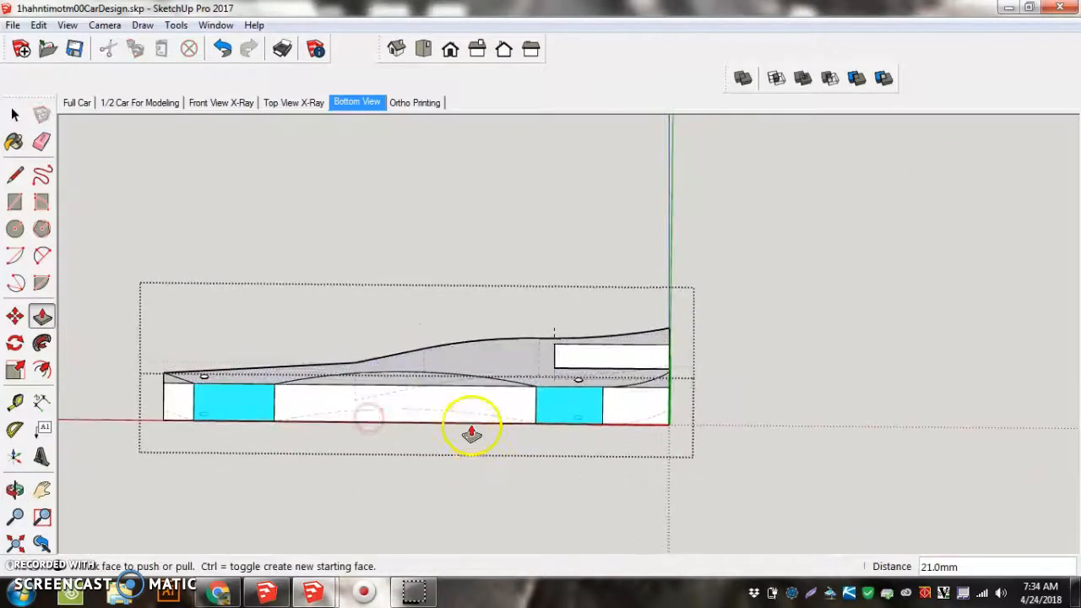
scroll(354, 420, "up", 3)
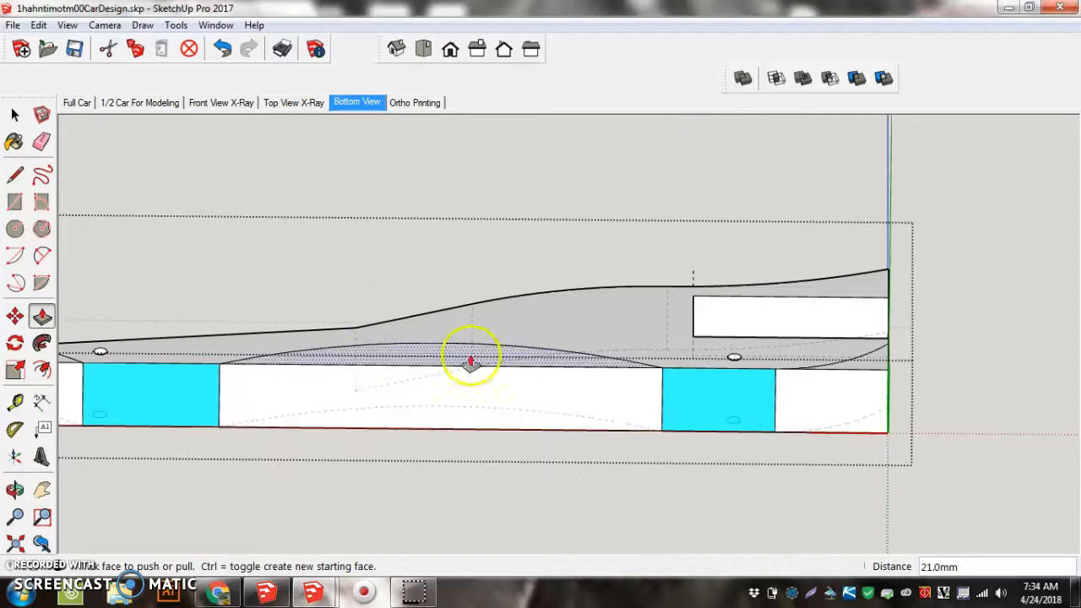
middle_click_drag(755, 333, 558, 355)
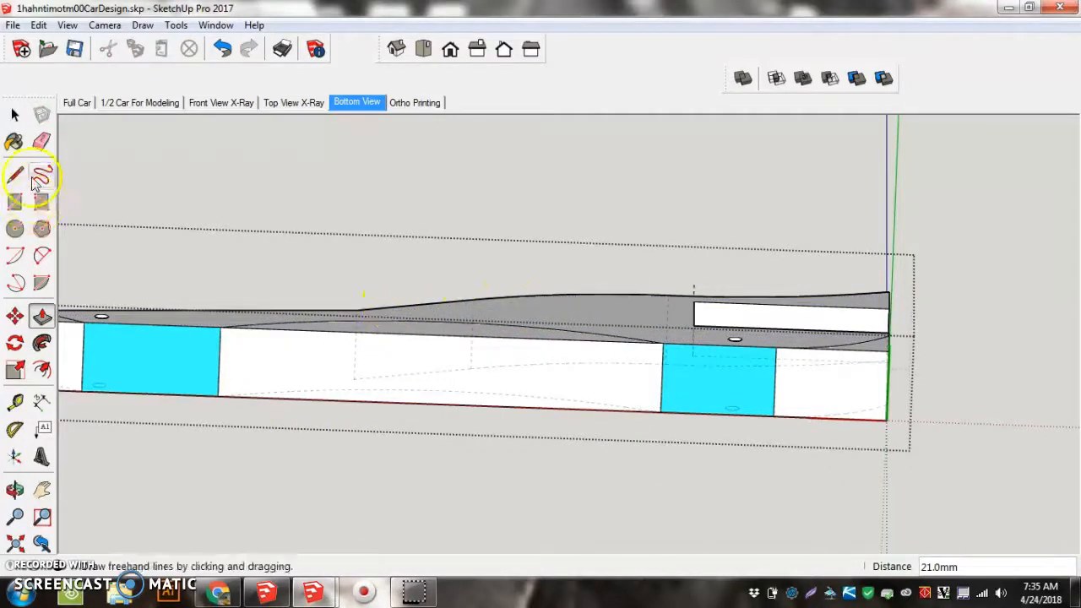
left_click(41, 255)
left_click(296, 328)
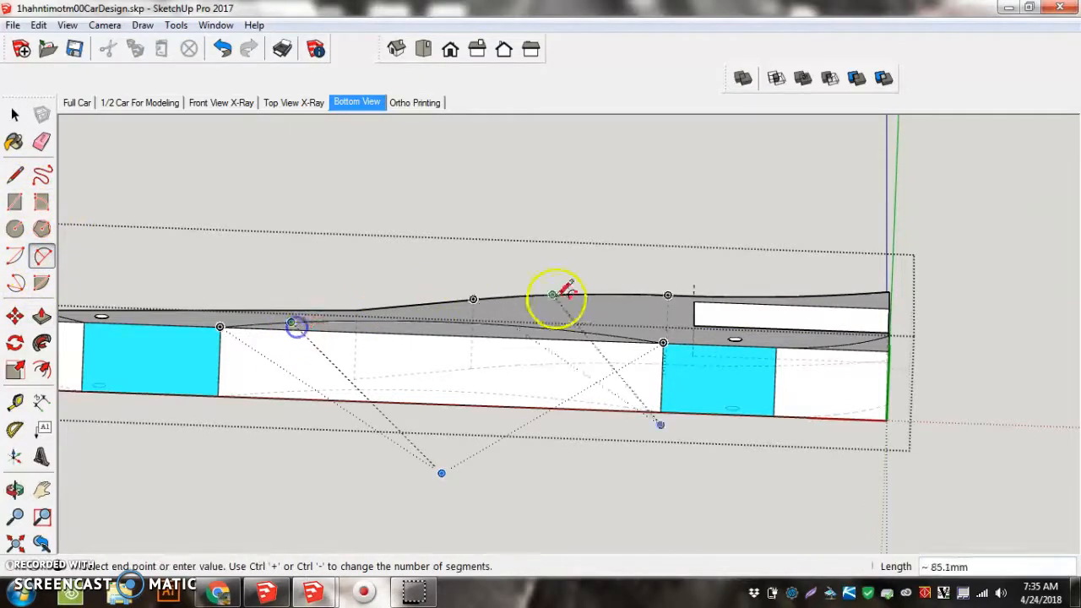
left_click(532, 338)
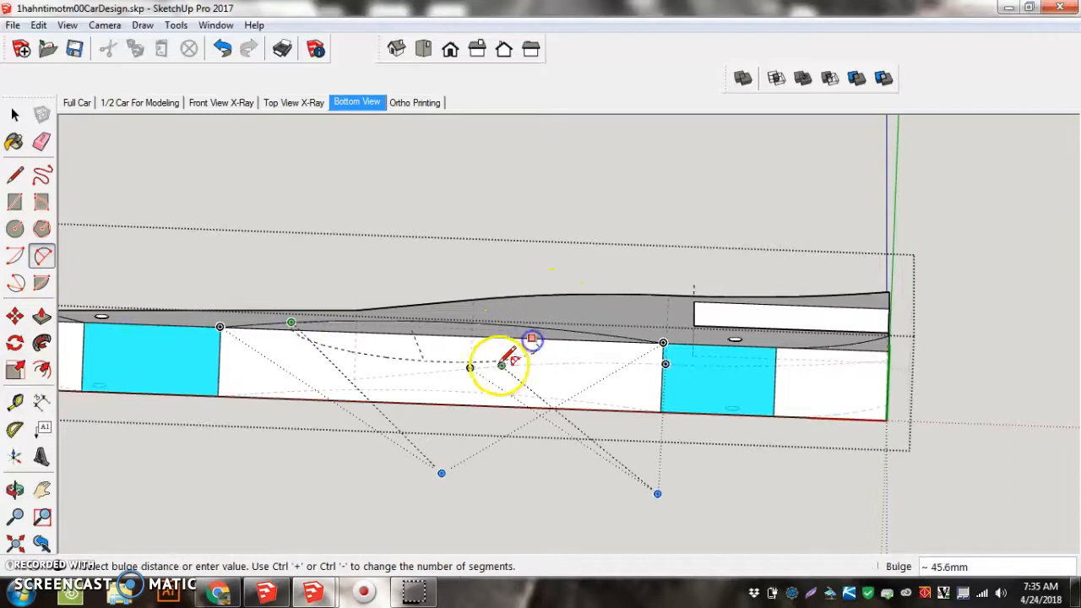
left_click(41, 253)
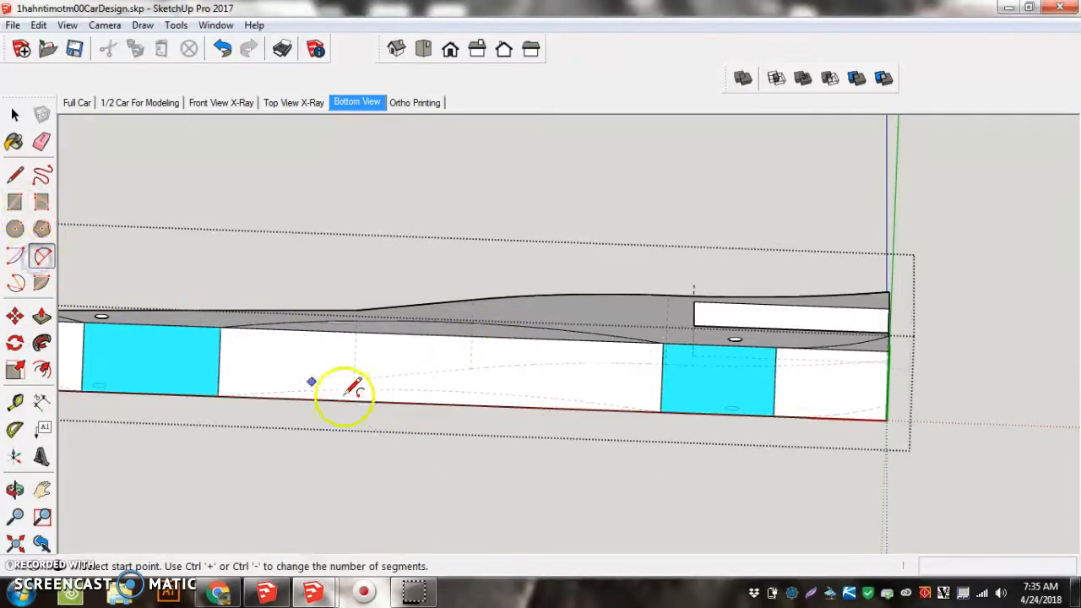
Turn off the Back Edges display in the edge style
left_click(39, 24)
mouse_move(67, 25)
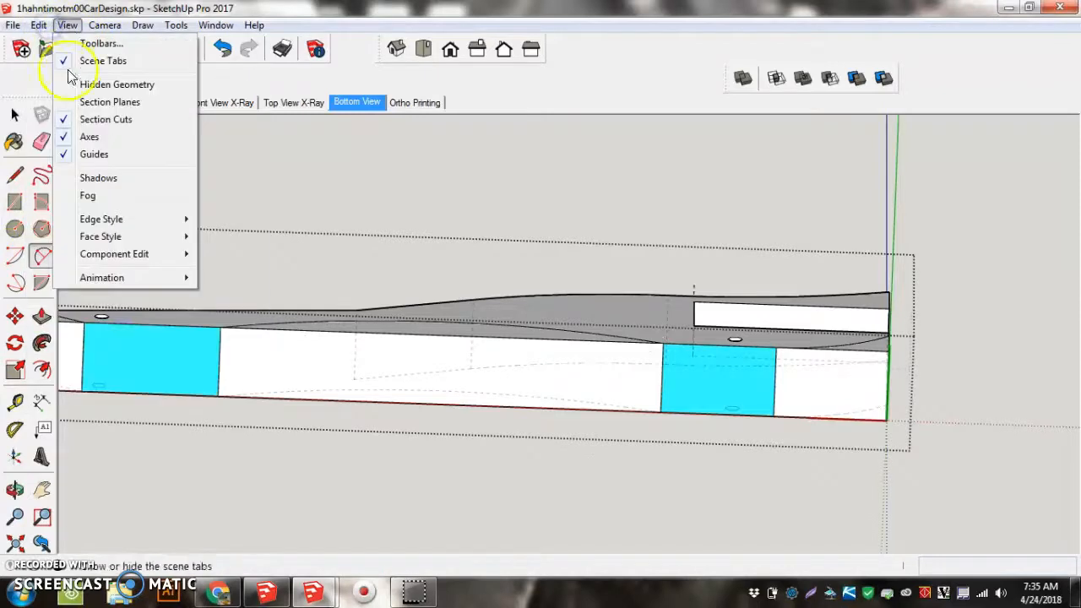
mouse_move(118, 220)
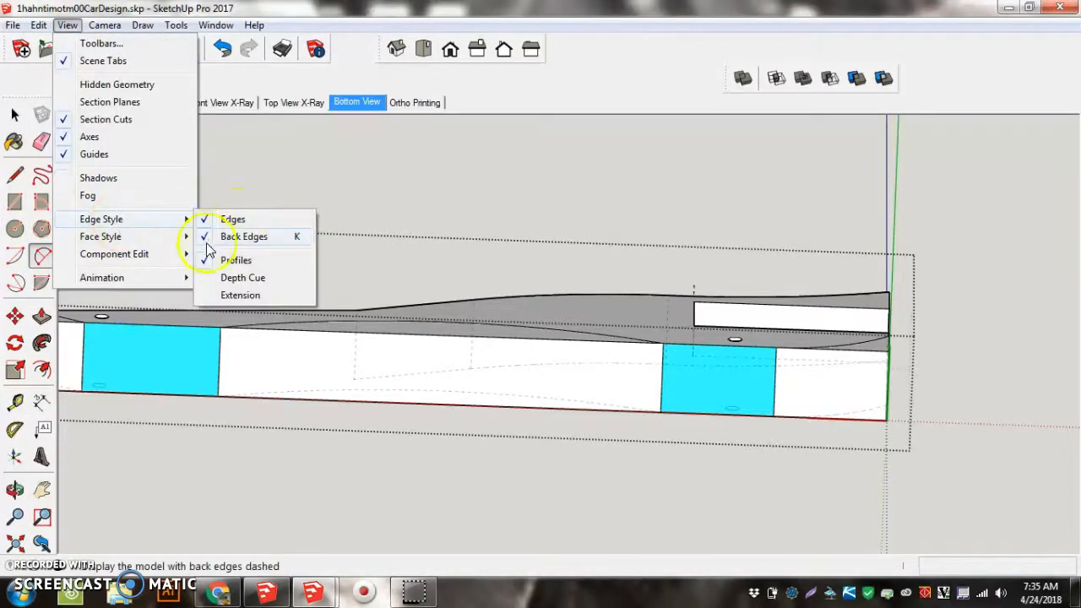
left_click(209, 238)
Draw a two-point arc with a 10.7 mm bulge on the bottom face, starting and ending on its side edge between the blue pads
left_click(327, 331)
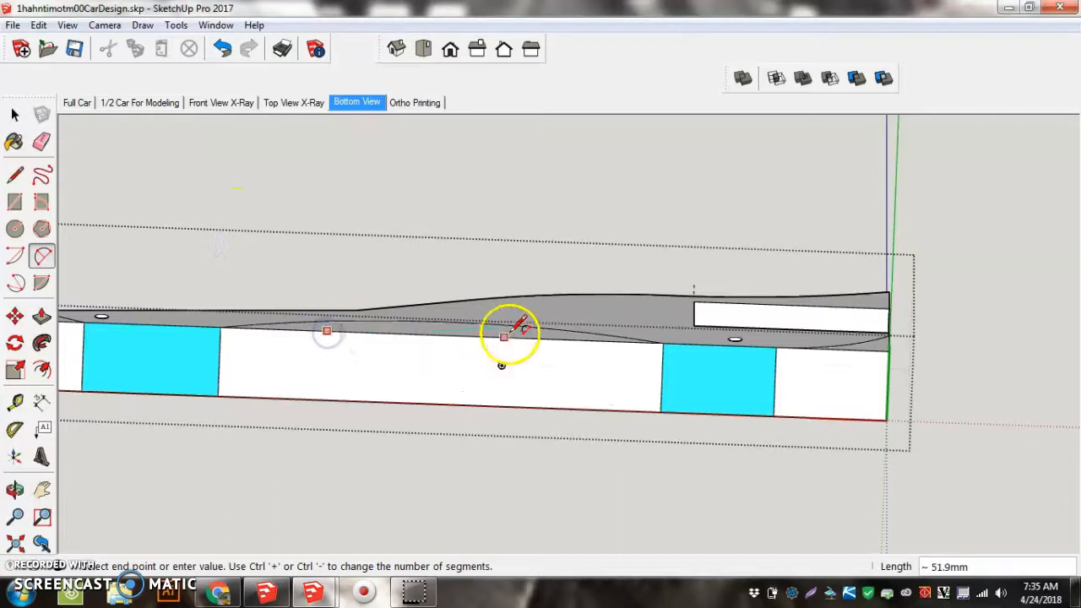
left_click(524, 335)
left_click(459, 367)
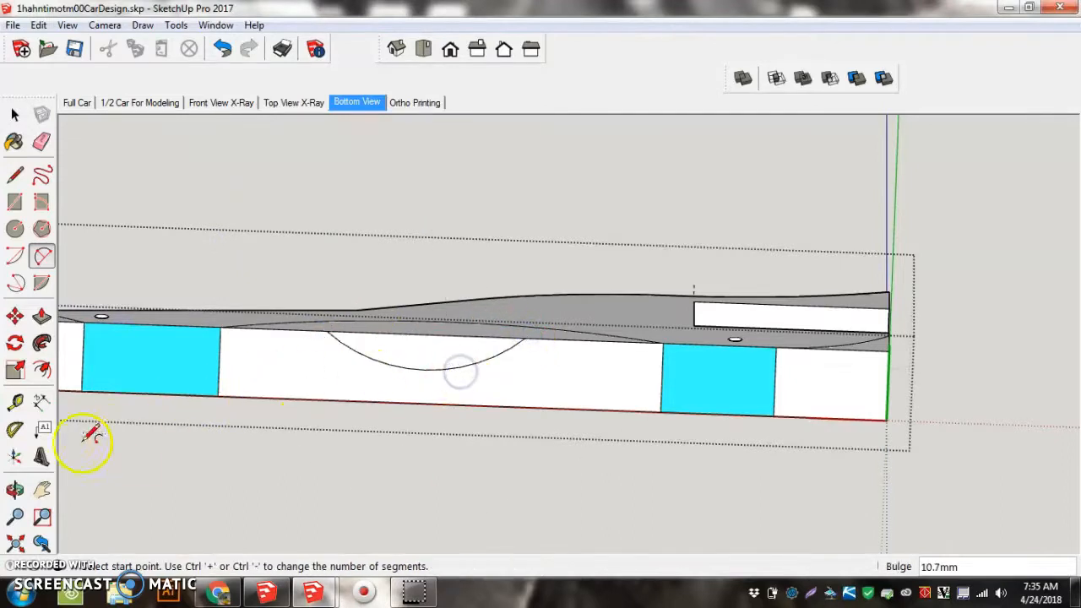
Push/pull the arc segment 88.8 mm up through the body and check the result in the 1/2 Car For Modeling and Full Car scenes
left_click(41, 315)
left_click(391, 359)
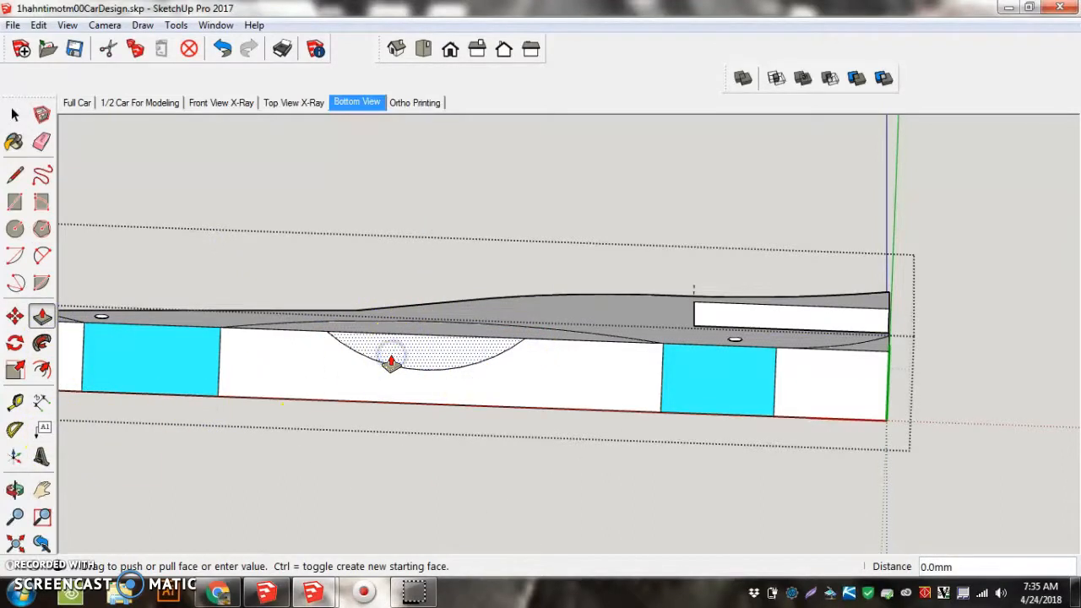
left_click(400, 272)
middle_click_drag(496, 275, 540, 408)
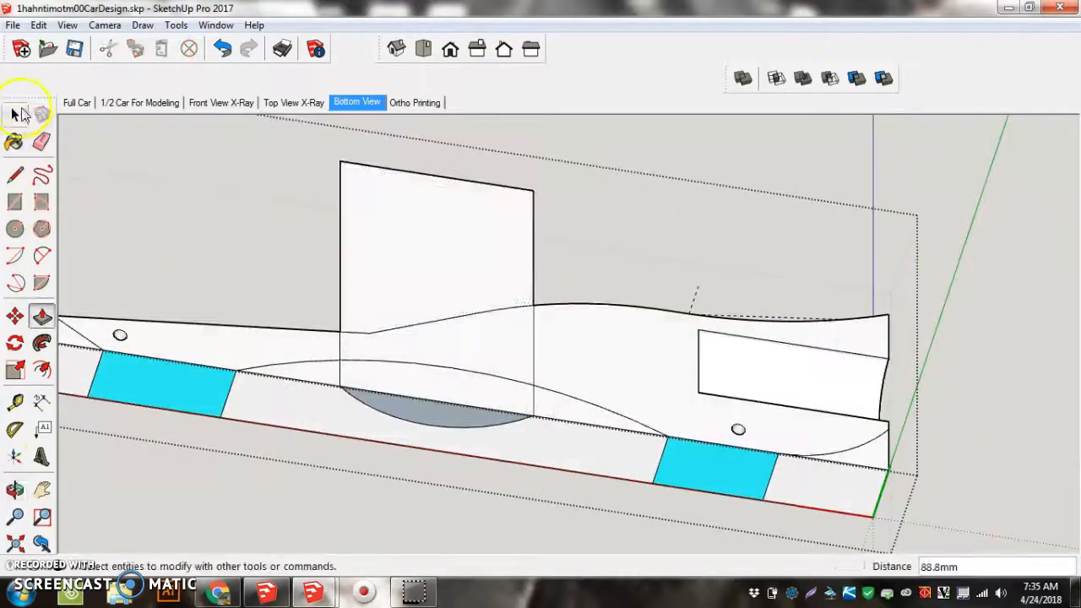
left_click(118, 106)
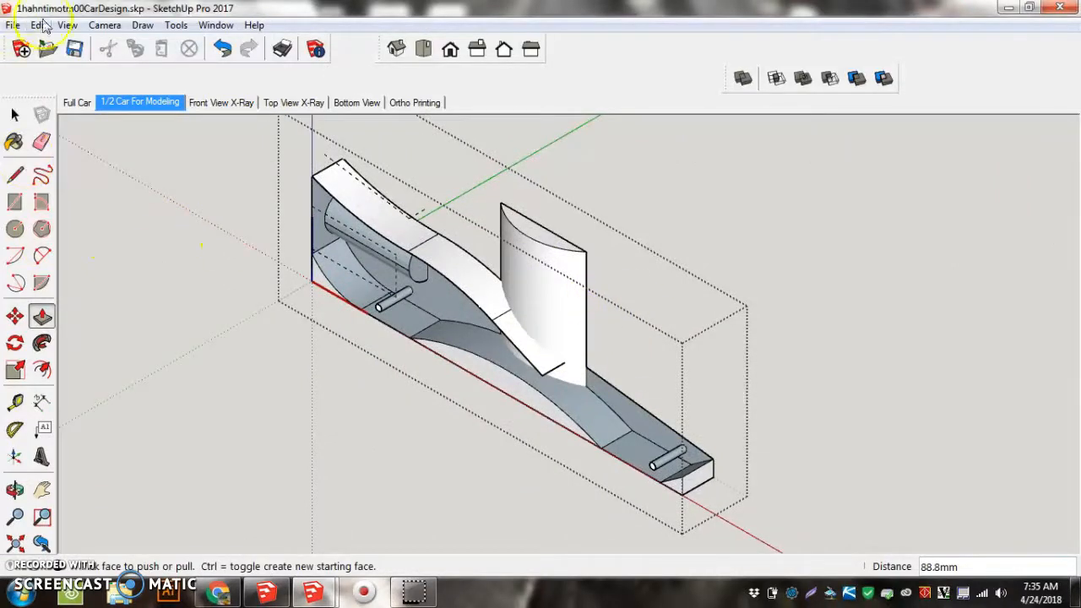
left_click(76, 103)
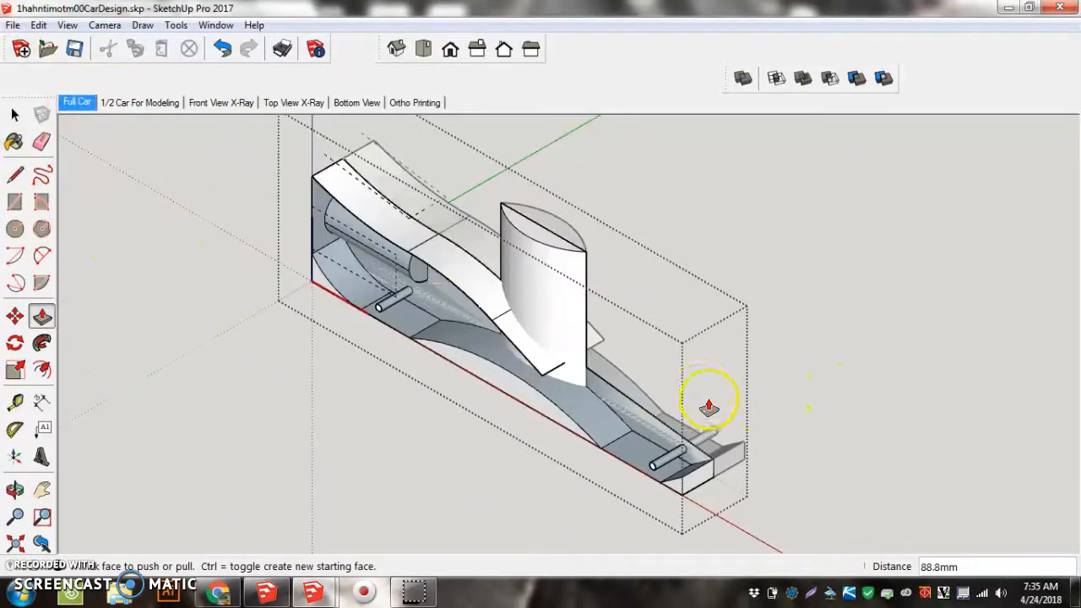
Draw a line along the nose's upper centre edge to close its open top, and inspect the car in the full and half scenes
left_click(15, 175)
left_click(543, 374)
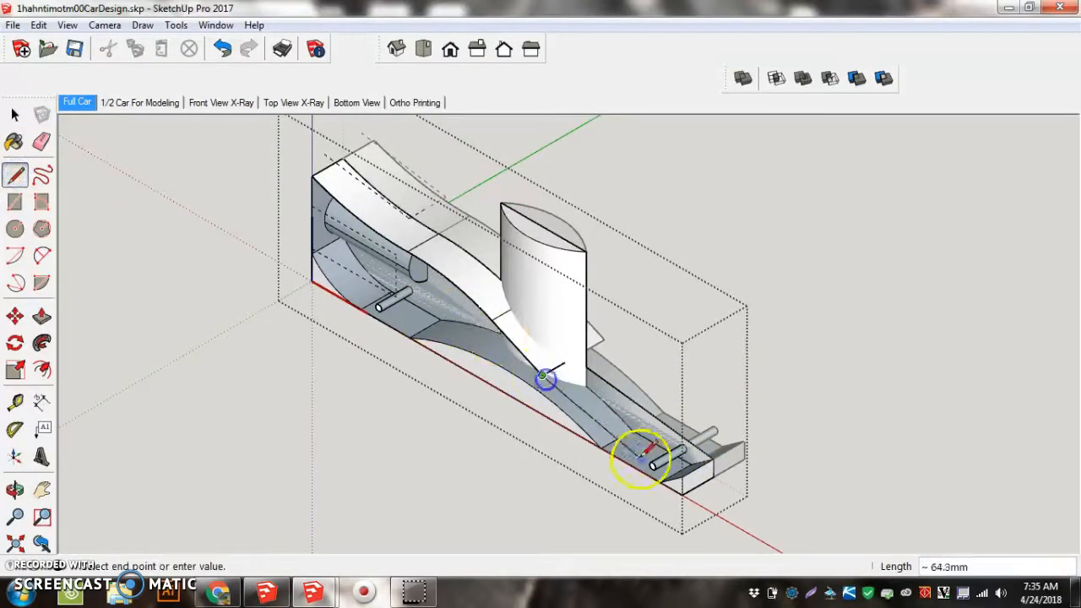
left_click(683, 478)
scroll(681, 370, "up", 2)
middle_click_drag(409, 201, 478, 248)
middle_click_drag(590, 285, 469, 216)
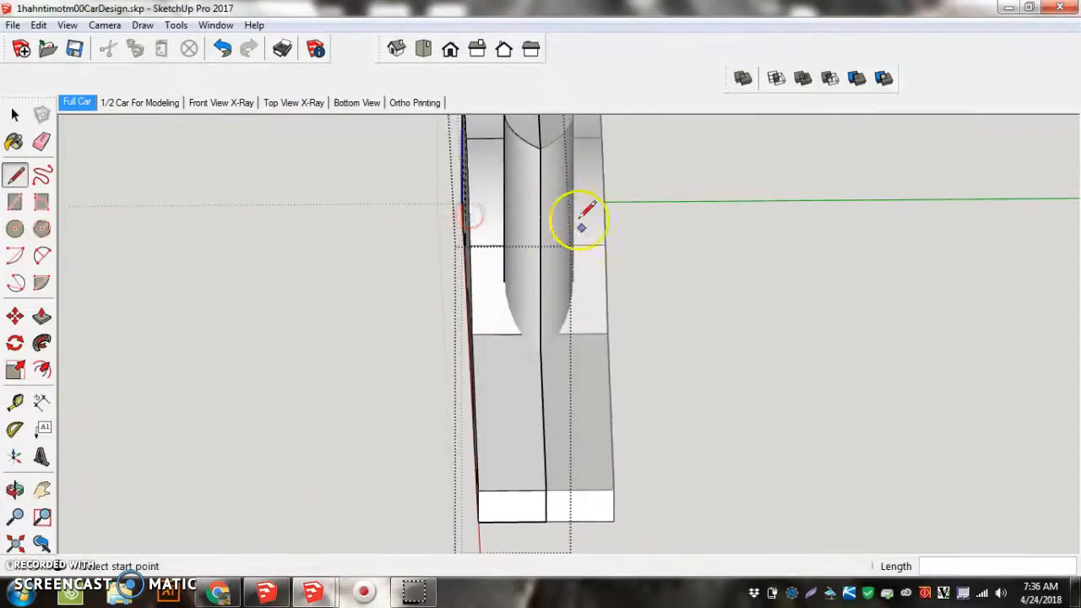
middle_click_drag(565, 214, 653, 203)
left_click(164, 103)
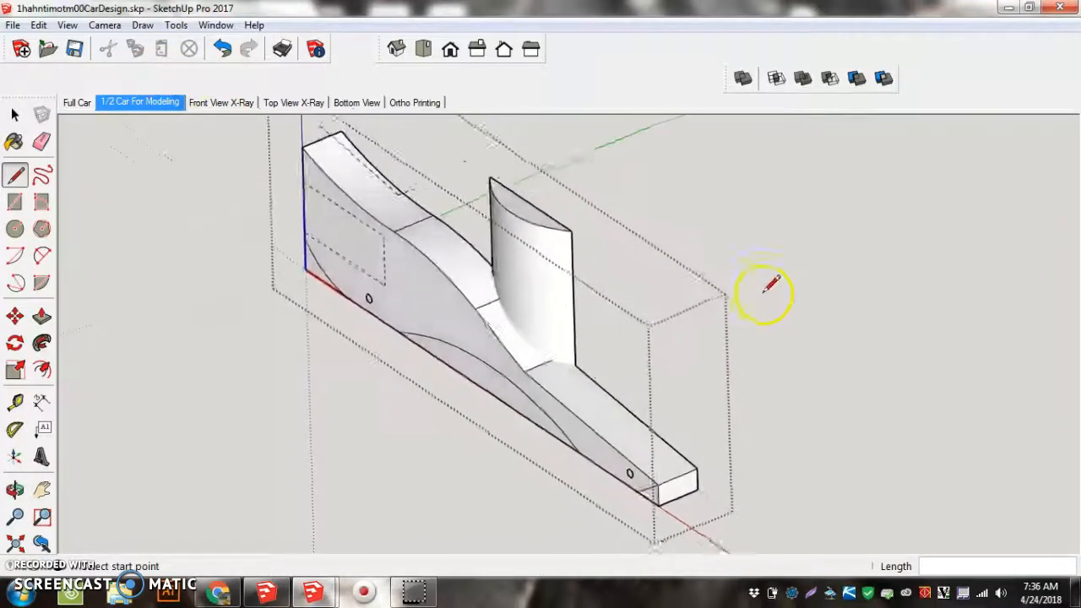
middle_click_drag(777, 318, 353, 362)
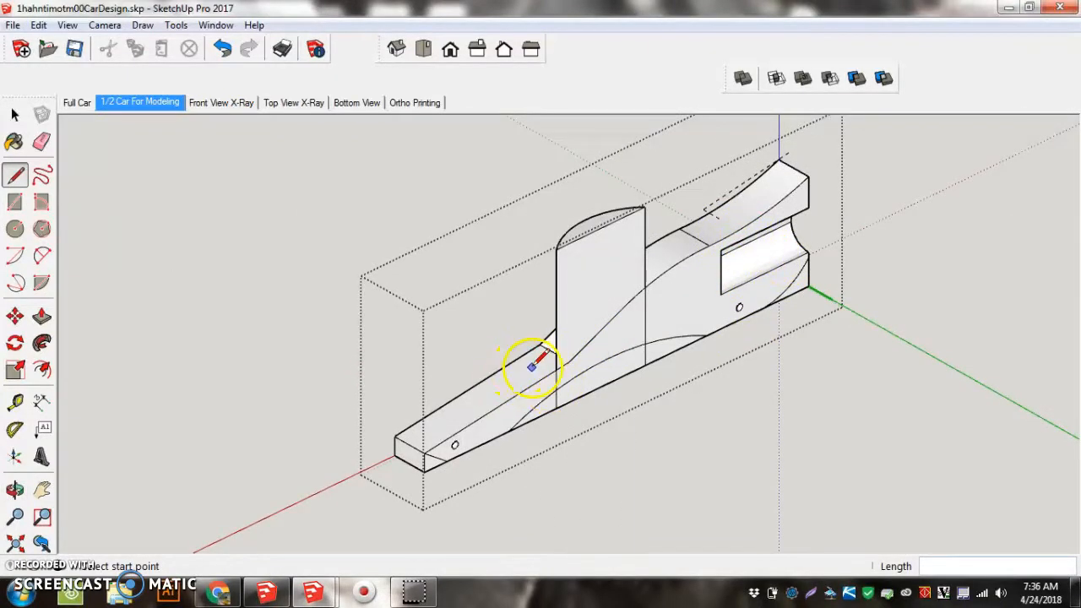
Undo the arc extrusion and the nose line, and redraw a 95.3 mm line from the nose corner to the slope to restore the top face
key("ctrl+z")
key("ctrl+z")
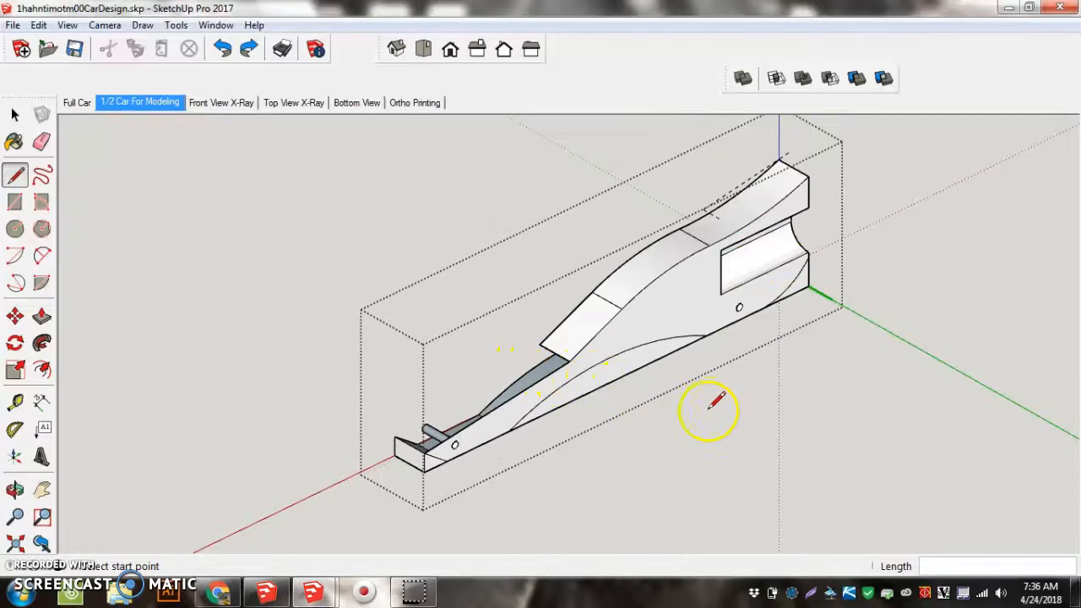
left_click(396, 439)
left_click(544, 346)
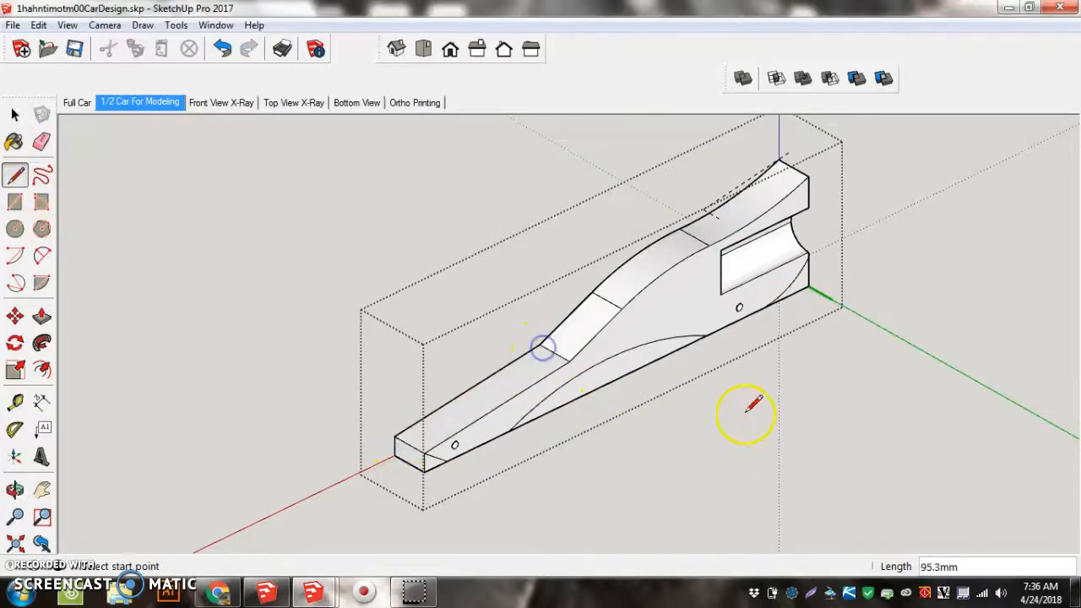
Draw three connected lines on the bottom face, from the front blue pad's side edge inward, along the body and back near the rear pad
scroll(637, 330, "up", 5)
middle_click_drag(637, 330, 749, 278)
scroll(512, 174, "down", 4)
scroll(547, 218, "up", 3)
middle_click_drag(558, 208, 598, 87)
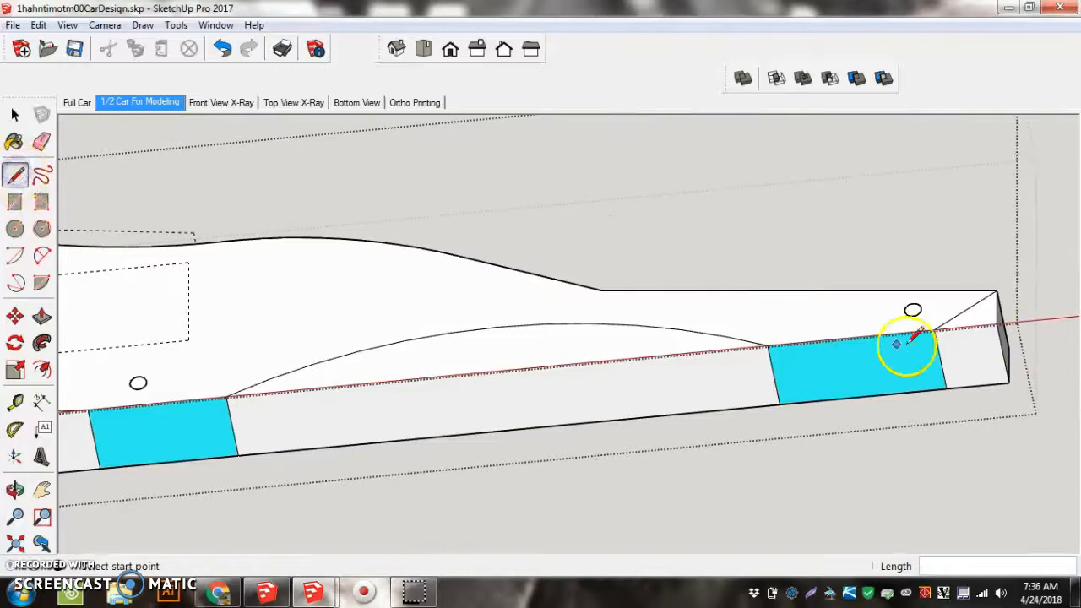
left_click(883, 334)
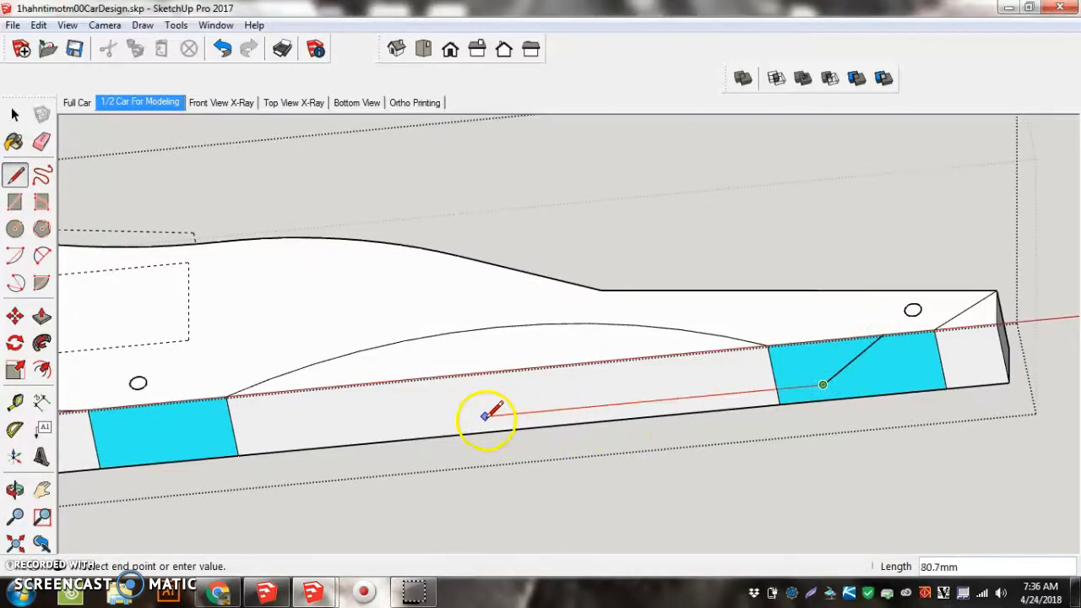
left_click(429, 421)
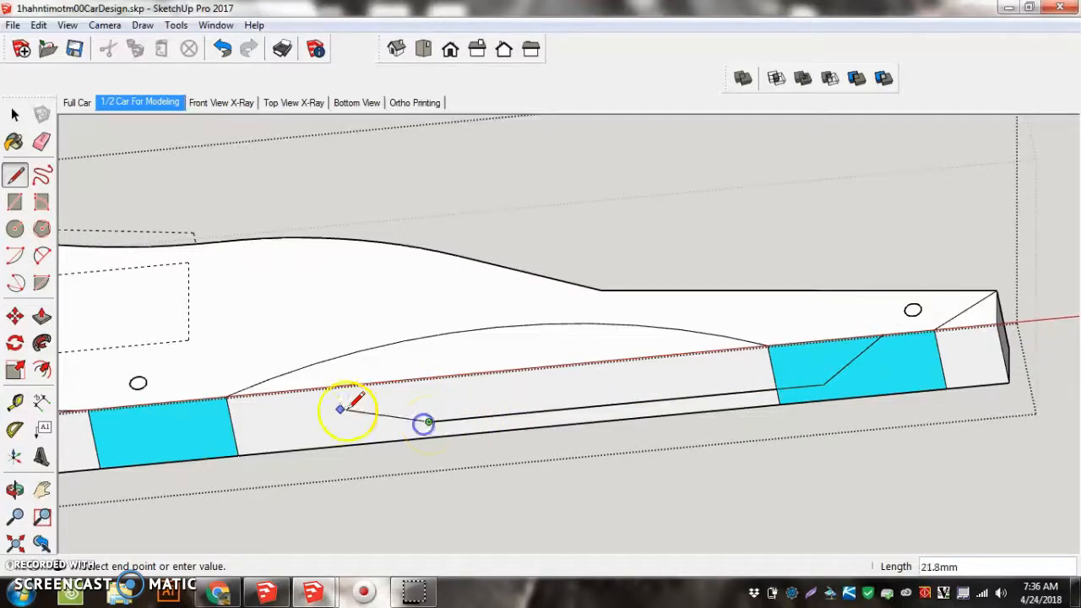
left_click(246, 393)
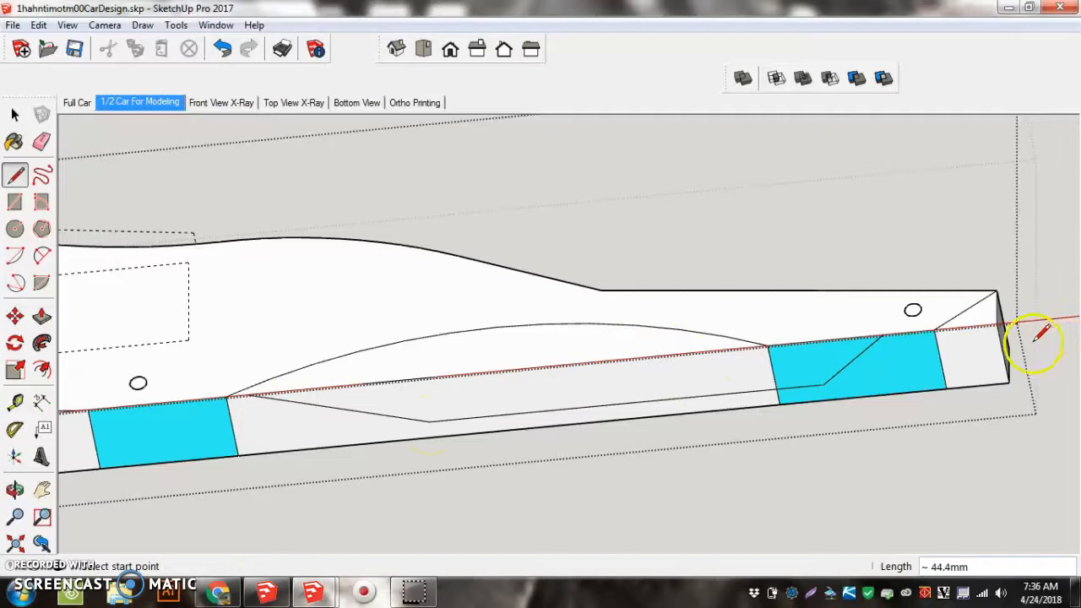
Draw an arc on the bottom face from the nose's far corner to the side edge near the front pad, about 24 mm long with a 2.7 mm bulge
left_click(42, 255)
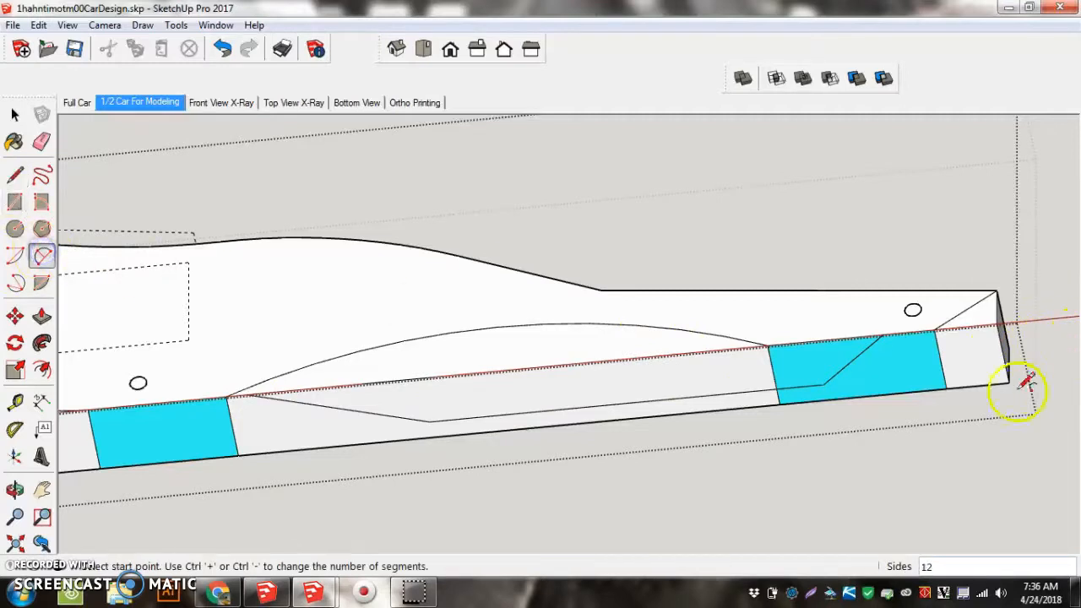
left_click(1010, 380)
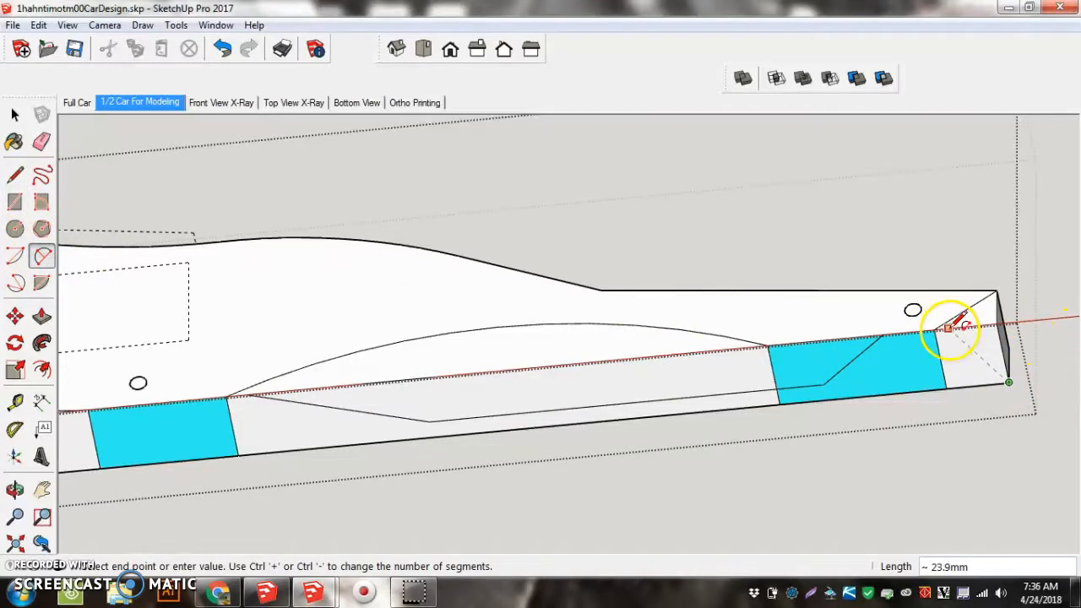
scroll(949, 328, "up", 5)
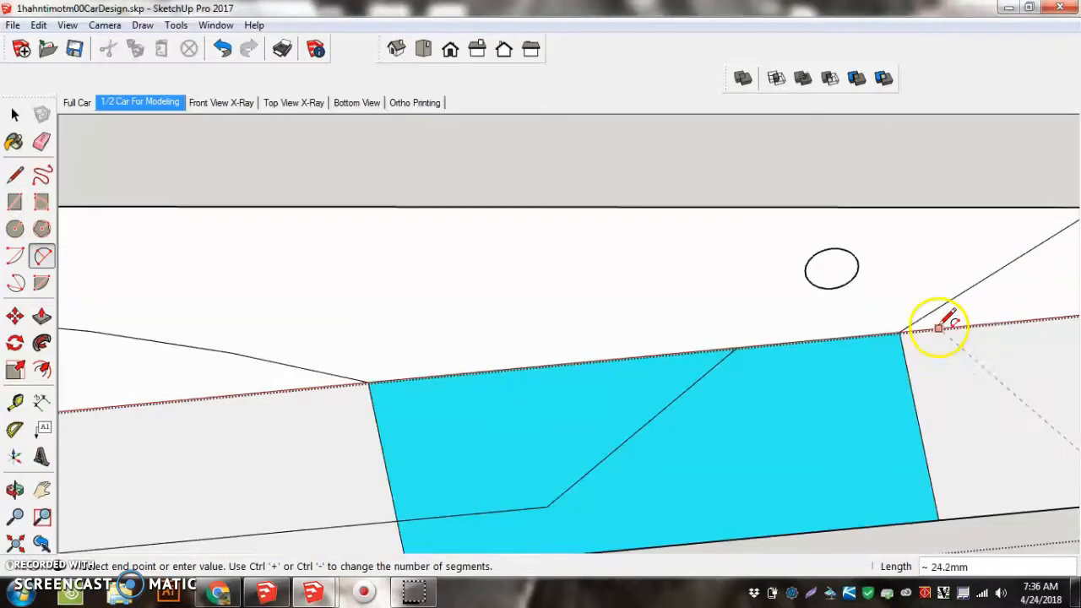
left_click(939, 326)
scroll(938, 324, "down", 3)
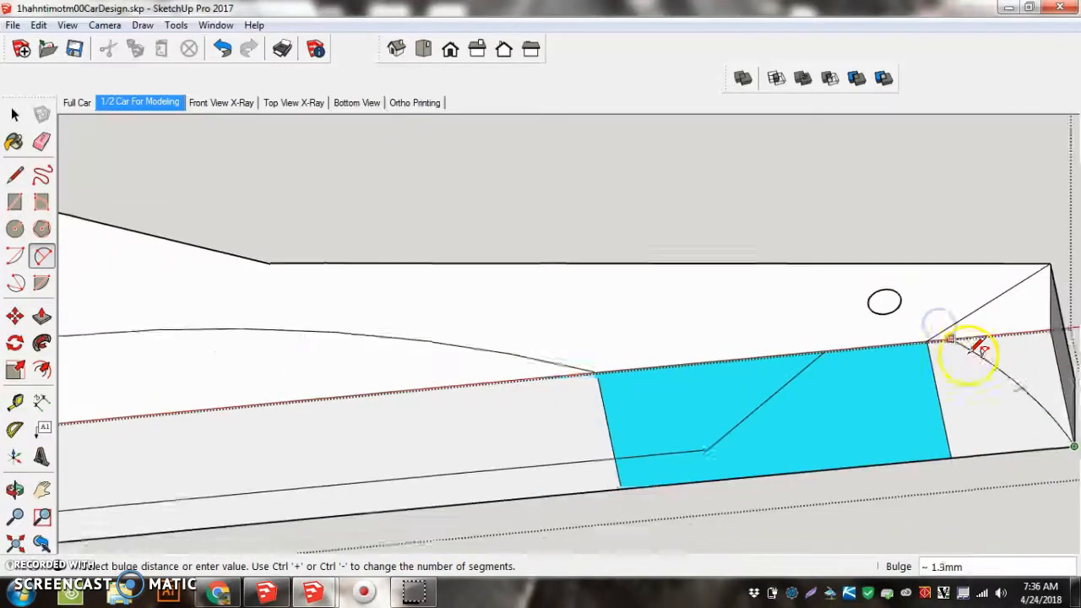
left_click(1047, 397)
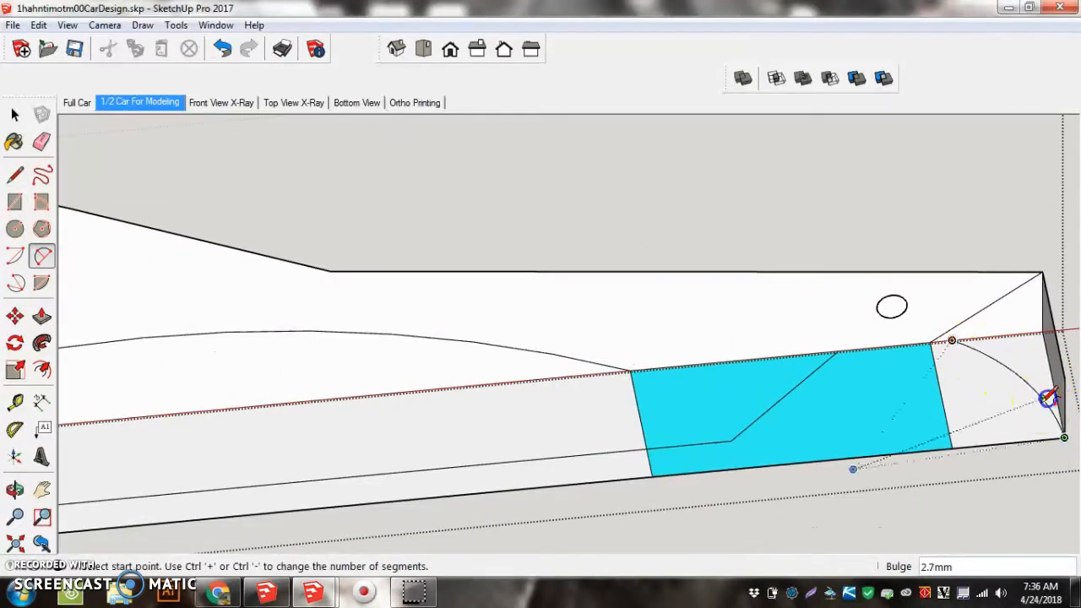
scroll(748, 314, "down", 4)
scroll(587, 330, "up", 1)
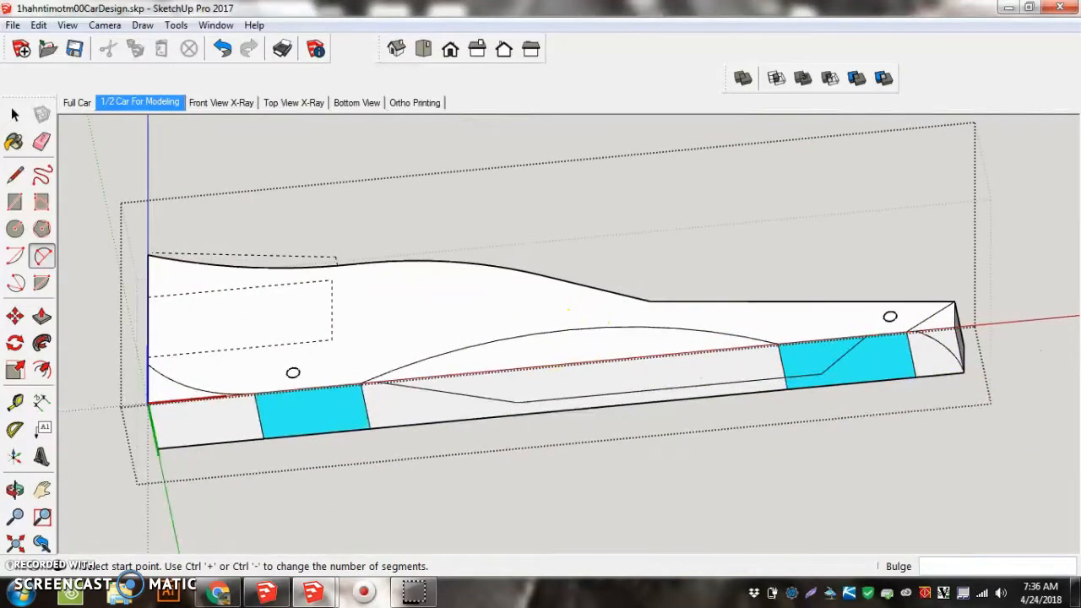
Push/pull the outlined part of the front blue pad up through the body, and the outlined middle area by 58.3 mm
left_click(43, 317)
left_click_drag(821, 350, 816, 261)
left_click(735, 378)
left_click_drag(735, 378, 755, 229)
middle_click_drag(824, 254, 230, 513)
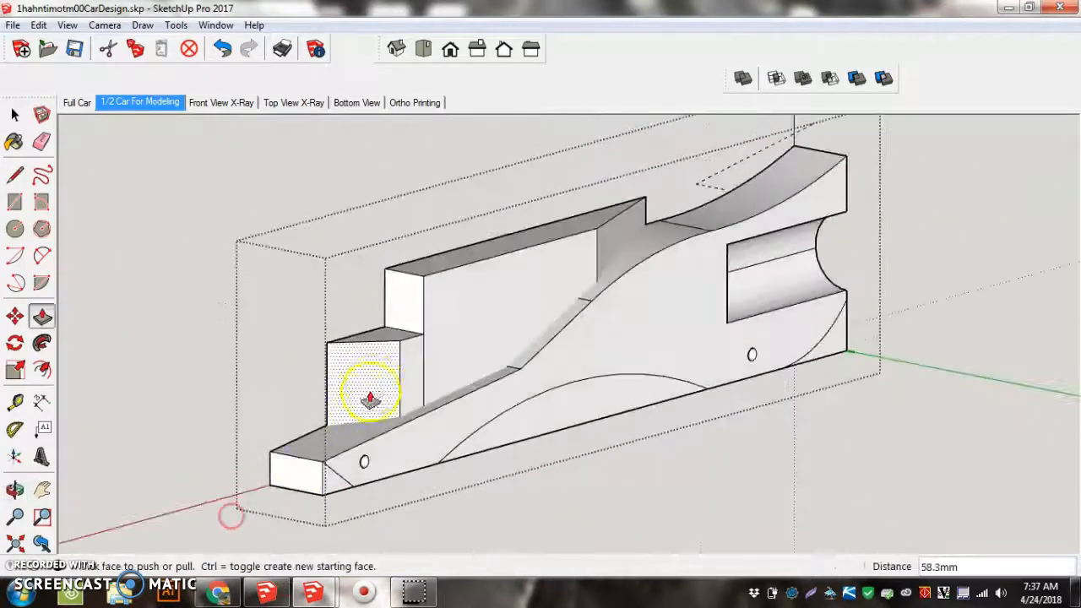
middle_click_drag(435, 440, 466, 449)
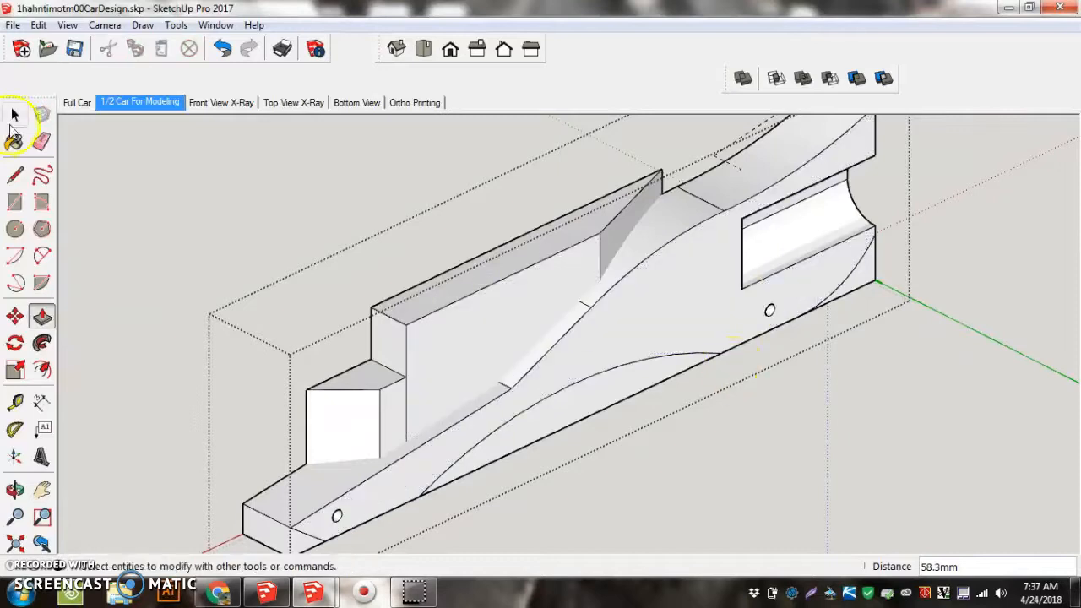
Select everything on the same layer as the raised block's side face and intersect the selected faces with the model
left_click(15, 116)
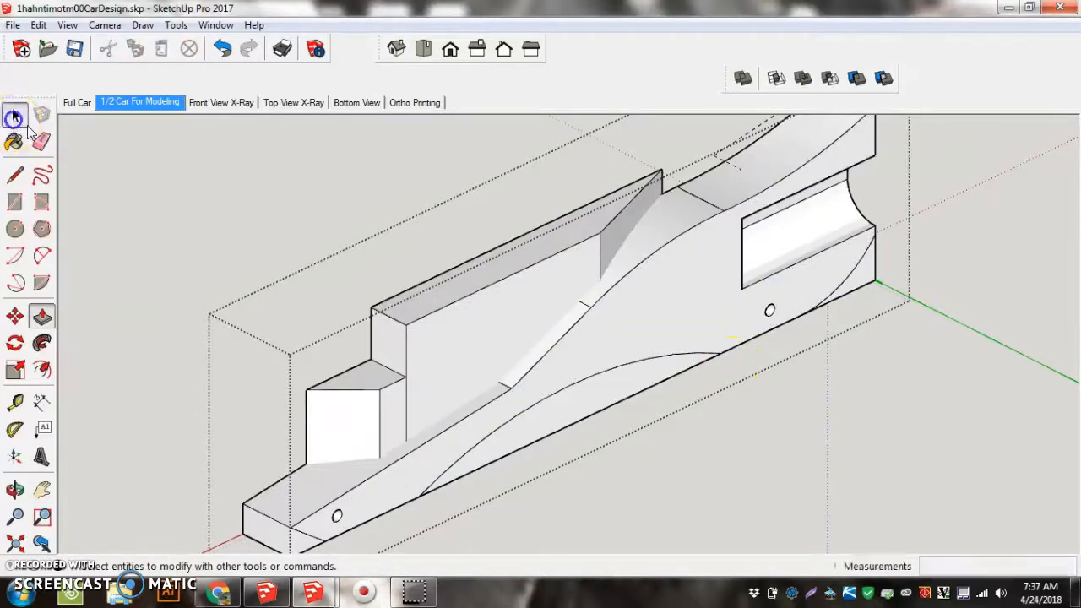
right_click(454, 353)
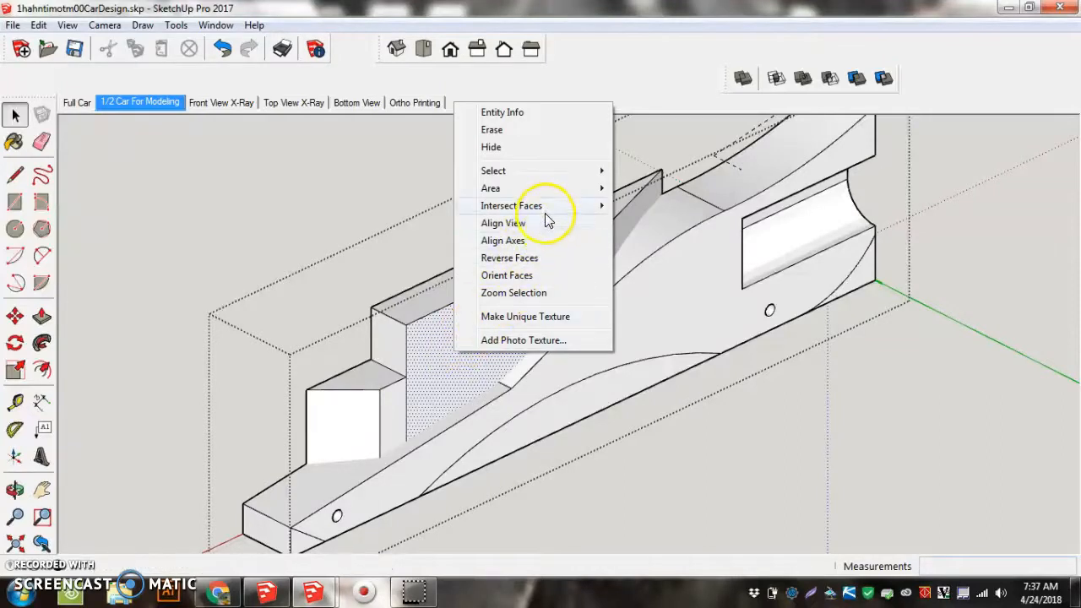
mouse_move(547, 203)
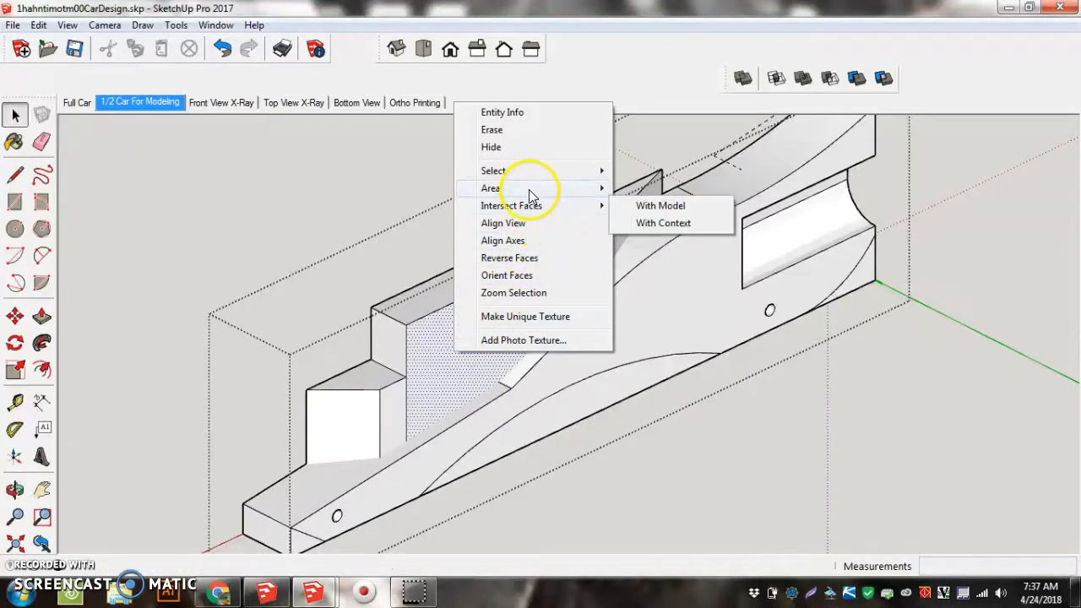
mouse_move(540, 172)
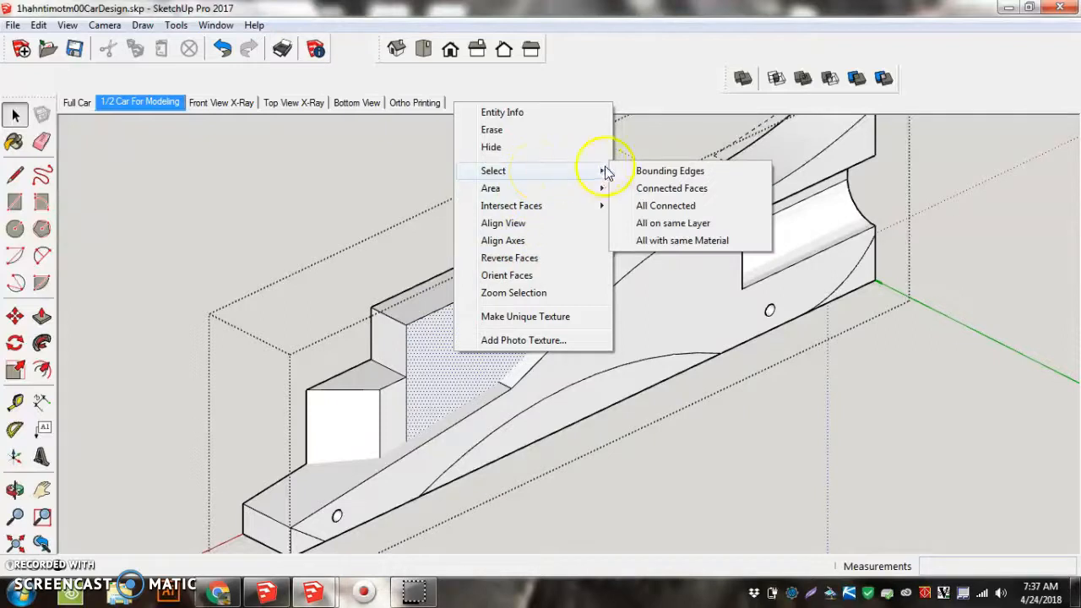
left_click(697, 224)
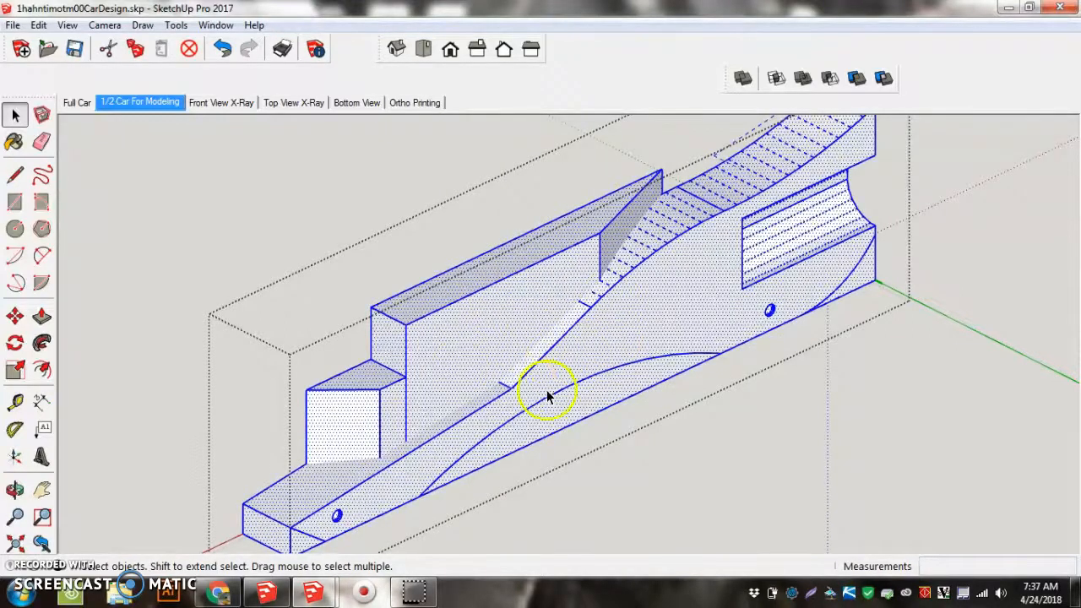
right_click(509, 353)
mouse_move(591, 191)
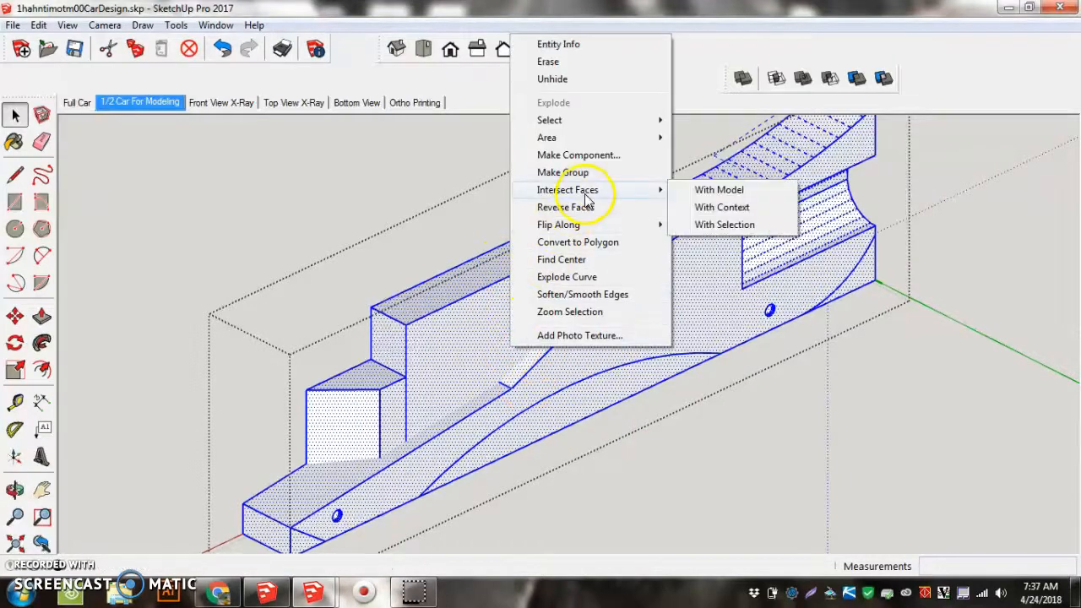
left_click(708, 192)
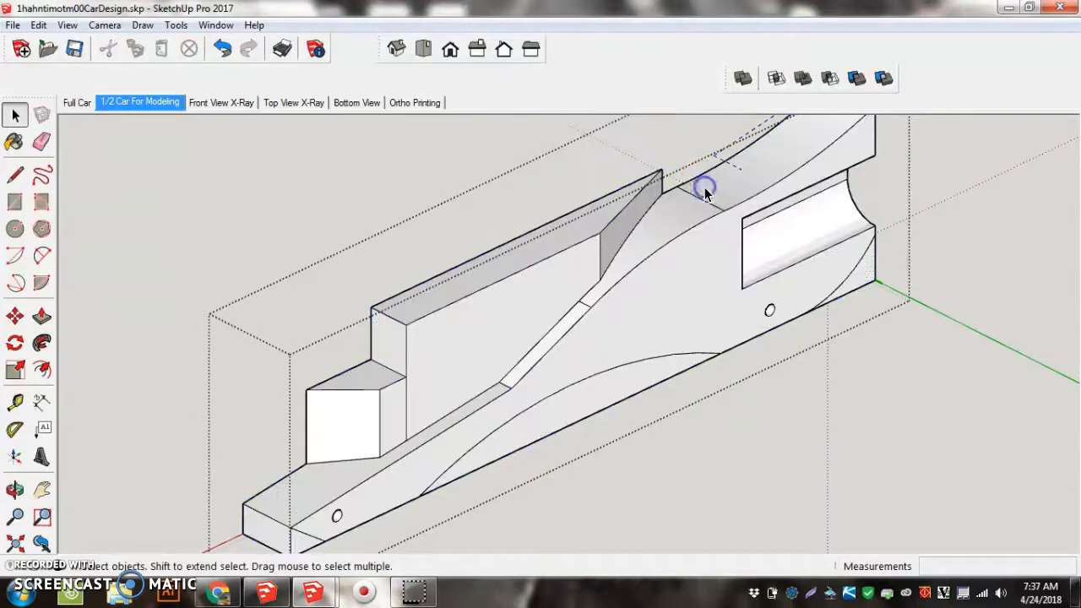
Close the half-car component, switch to the front view and reopen the component for editing
left_click(42, 25)
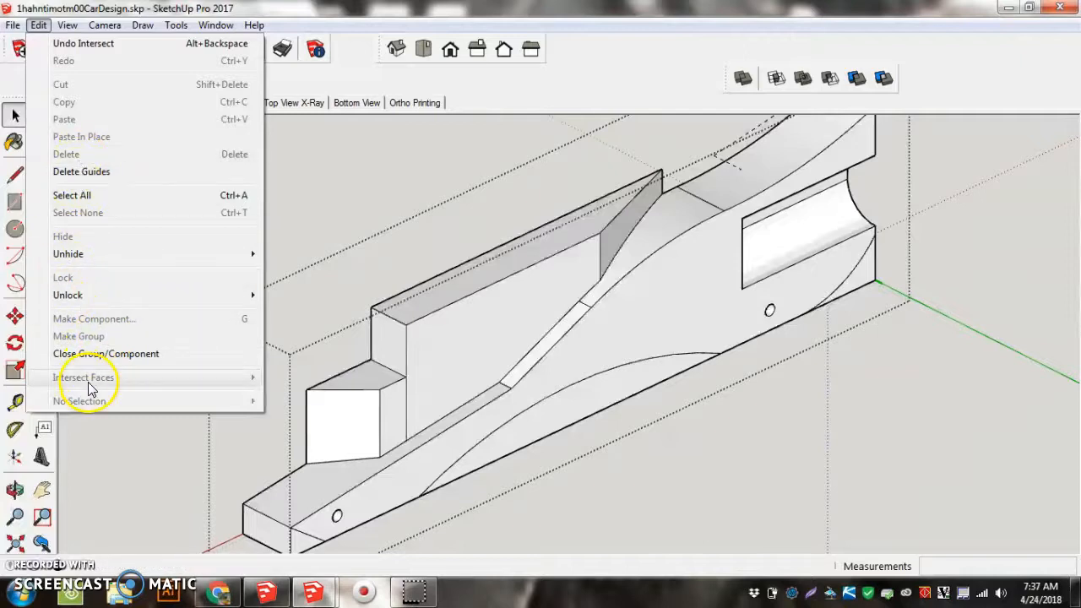
left_click(653, 473)
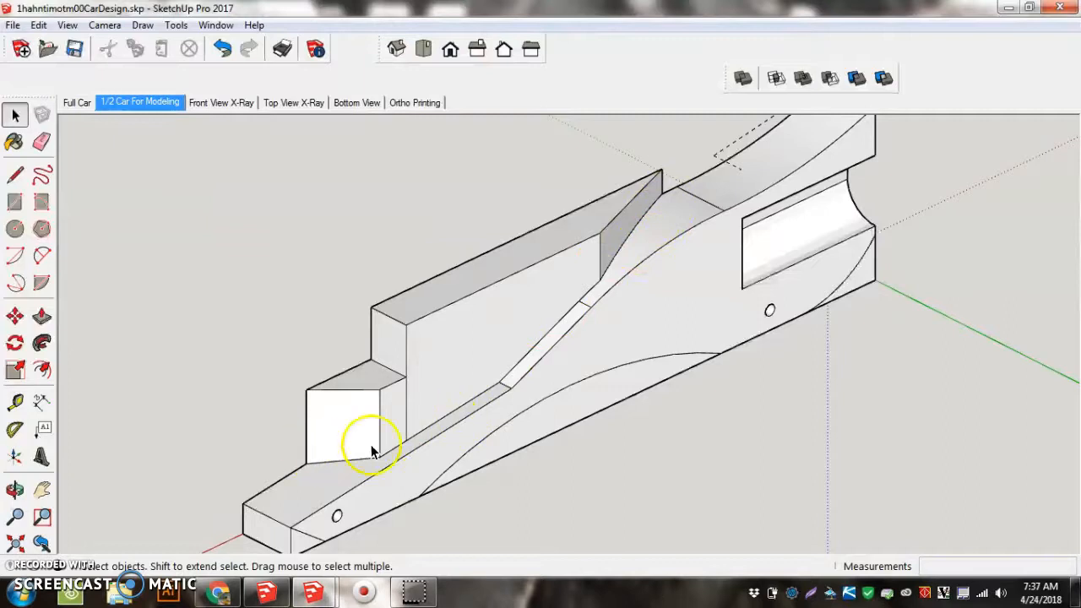
left_click(450, 50)
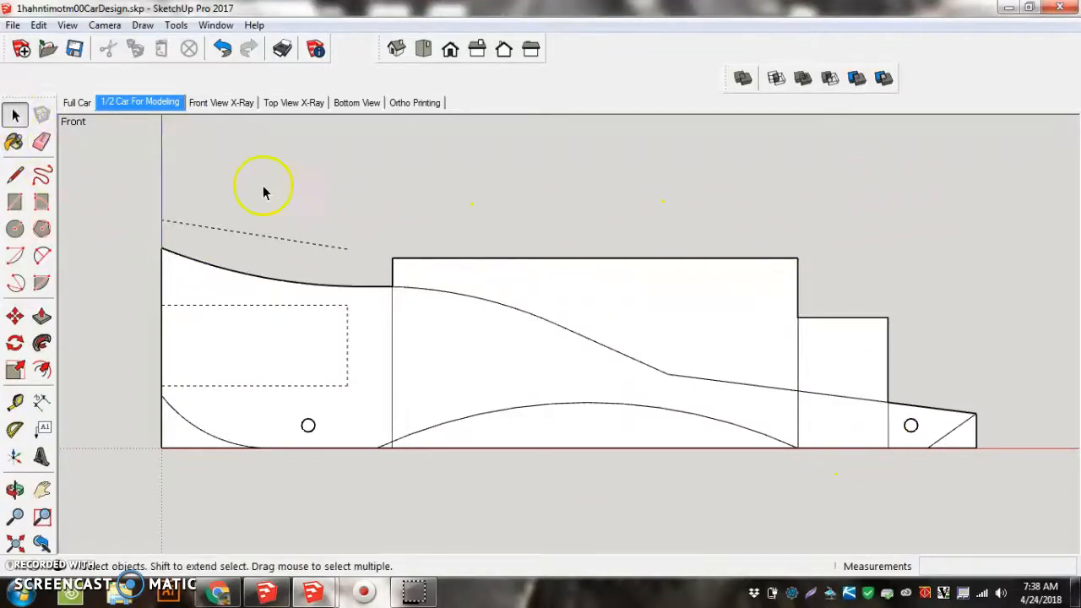
left_click(417, 318)
right_click(419, 319)
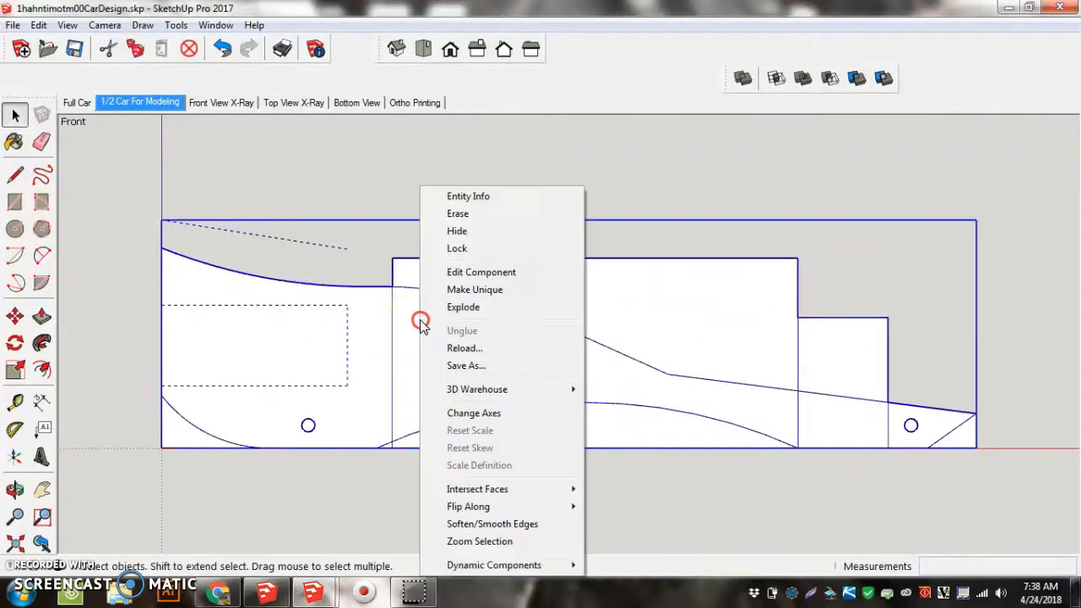
left_click(488, 274)
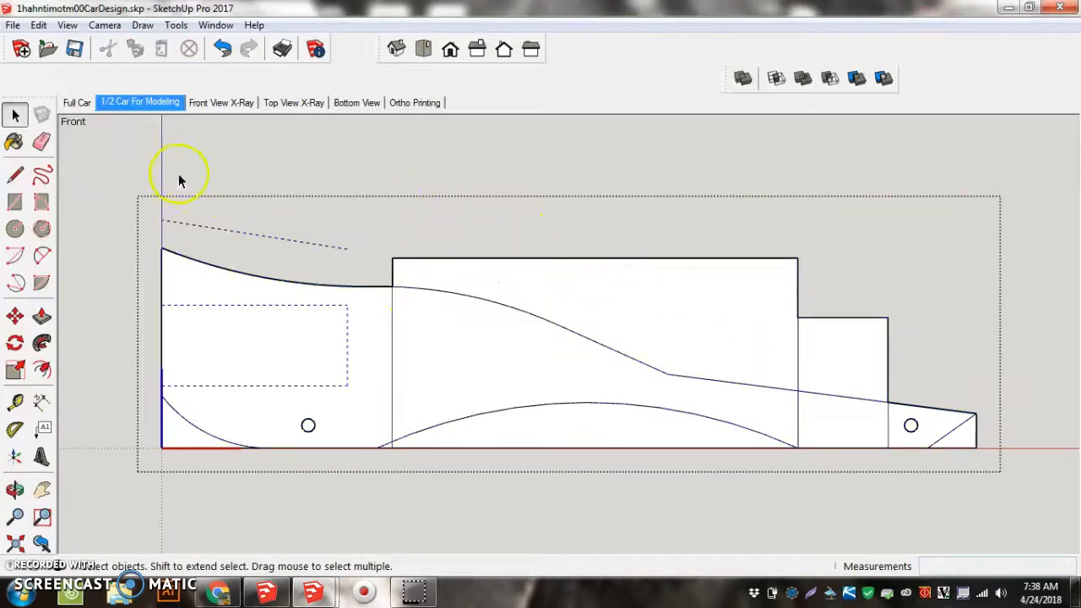
left_click_drag(526, 222, 567, 235)
left_click_drag(443, 238, 819, 334)
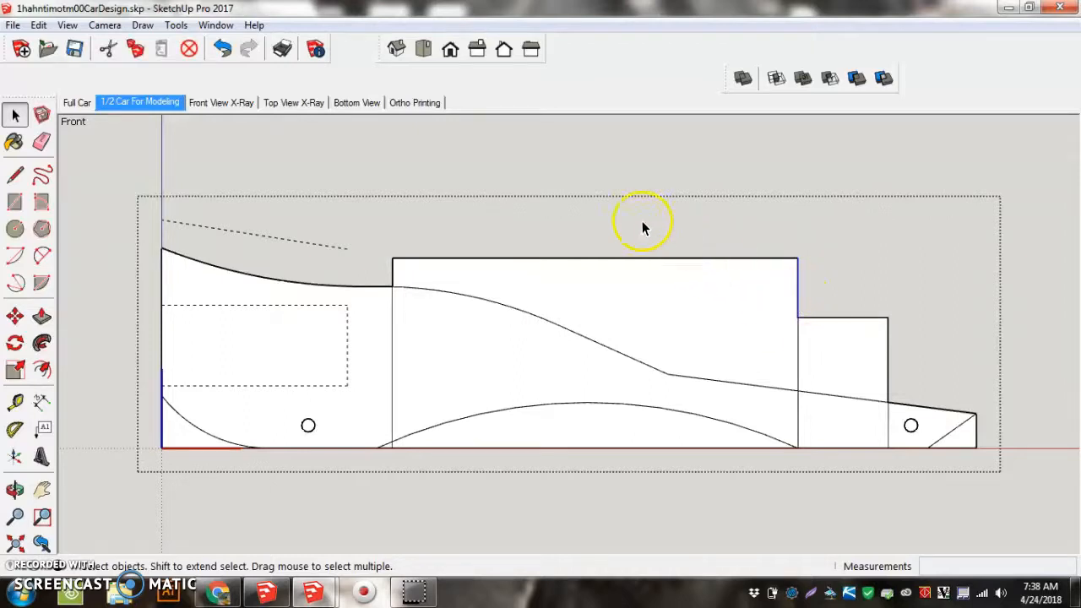
left_click_drag(564, 214, 815, 345)
left_click_drag(826, 209, 556, 333)
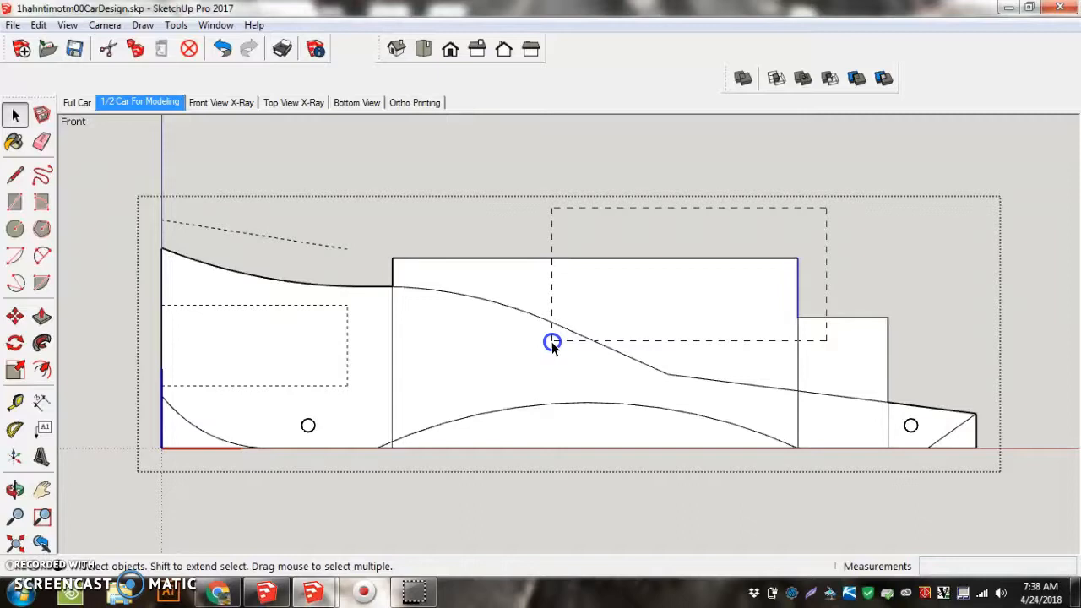
left_click_drag(551, 342, 552, 343)
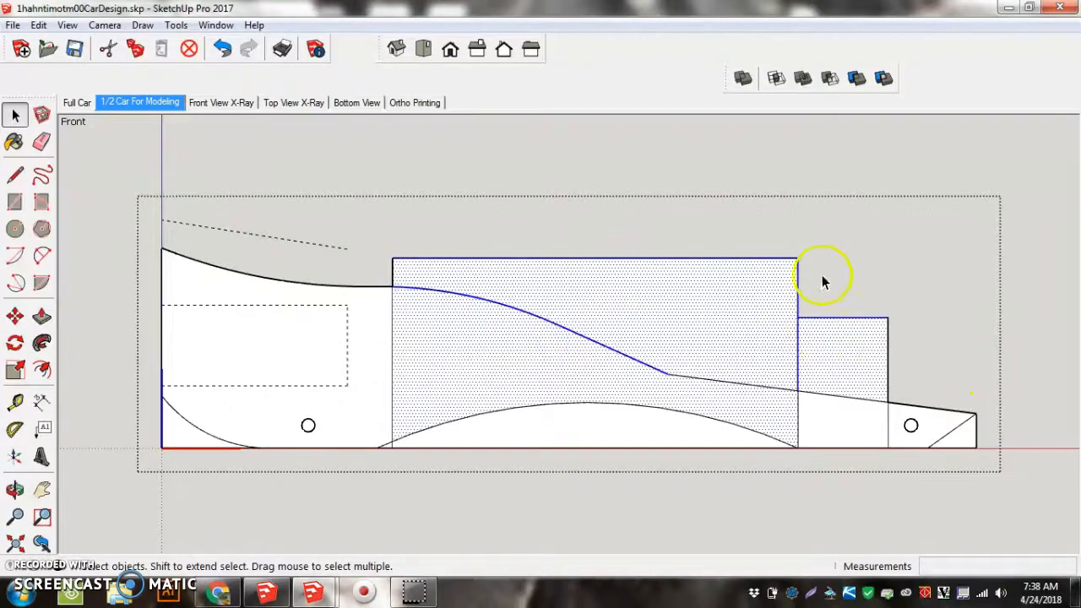
left_click(855, 244)
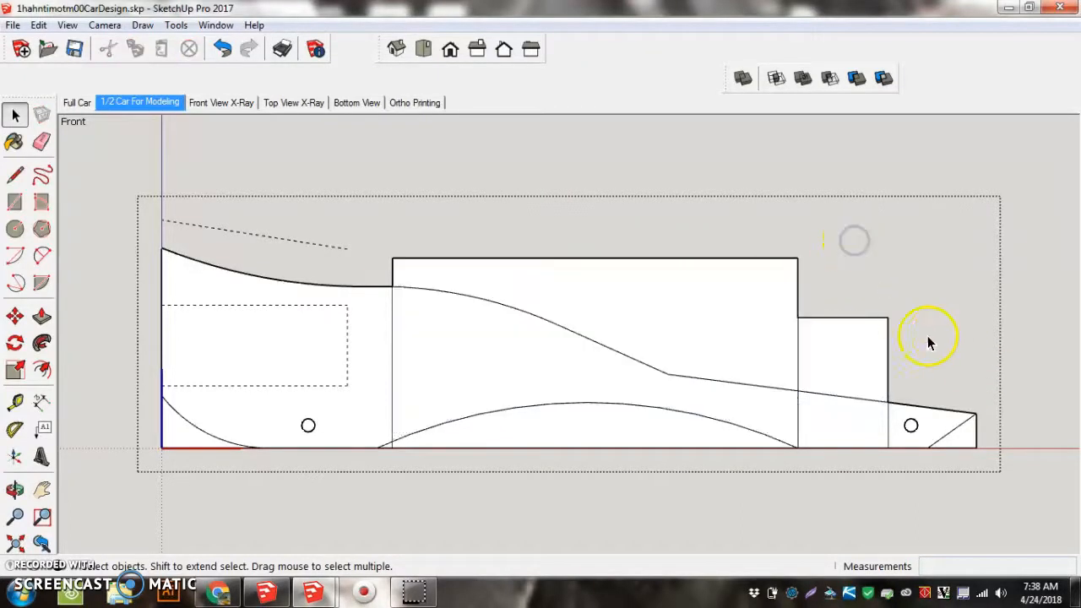
Erase the large middle block and the smaller front block that rise above the body's upper profile
left_click_drag(861, 217, 386, 273)
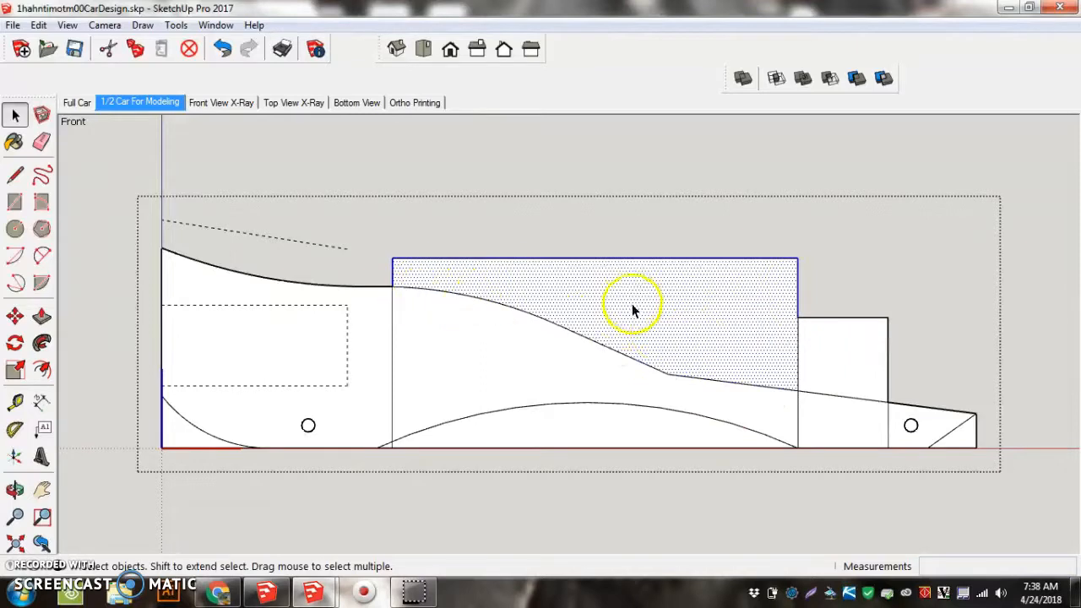
right_click(737, 330)
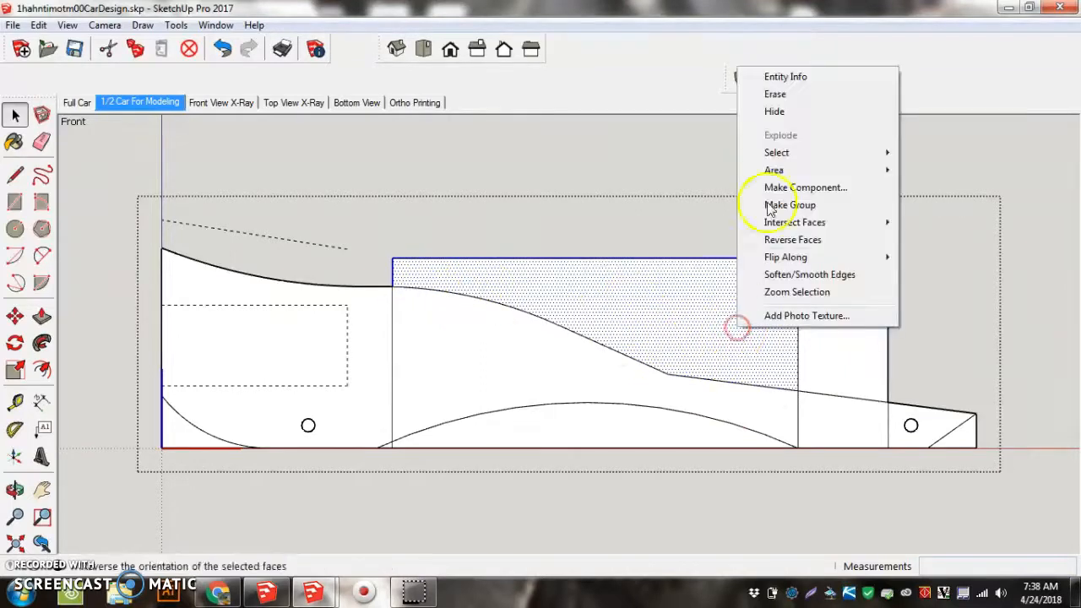
left_click(794, 94)
left_click_drag(917, 301, 773, 361)
right_click(824, 332)
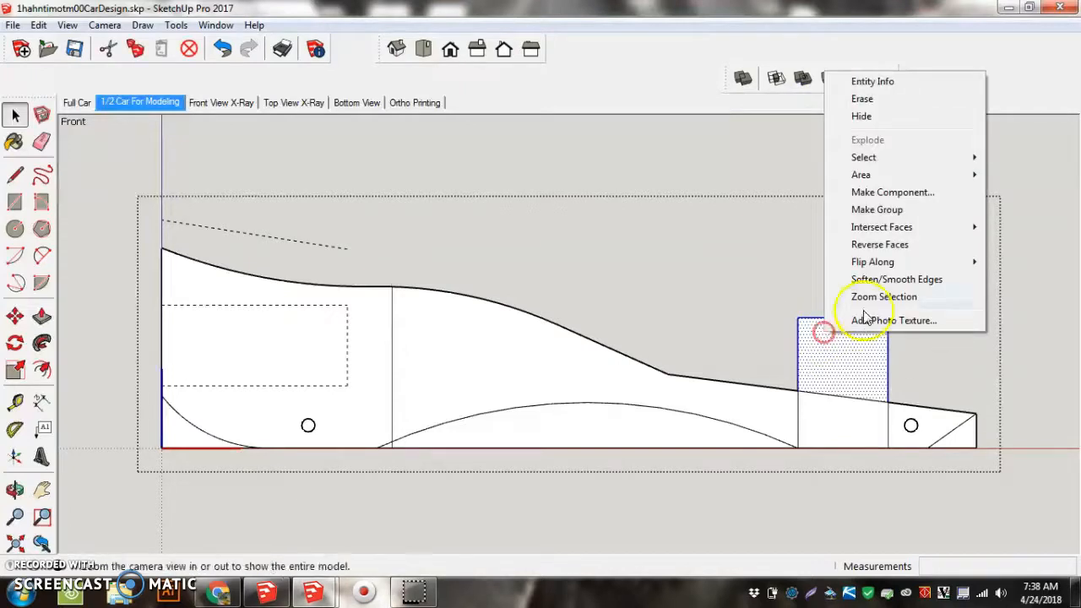
left_click(887, 99)
Erase the area beneath the long arc on the body's underside
mouse_move(692, 457)
left_mouse_down()
mouse_move(558, 465)
mouse_move(522, 435)
left_mouse_up()
right_click(539, 433)
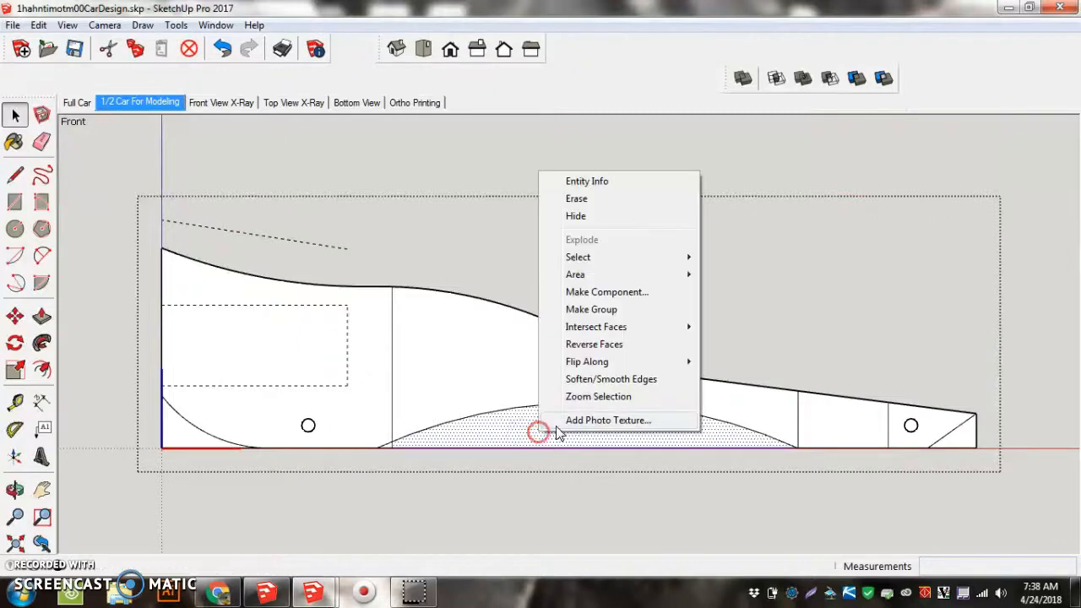
left_click(600, 199)
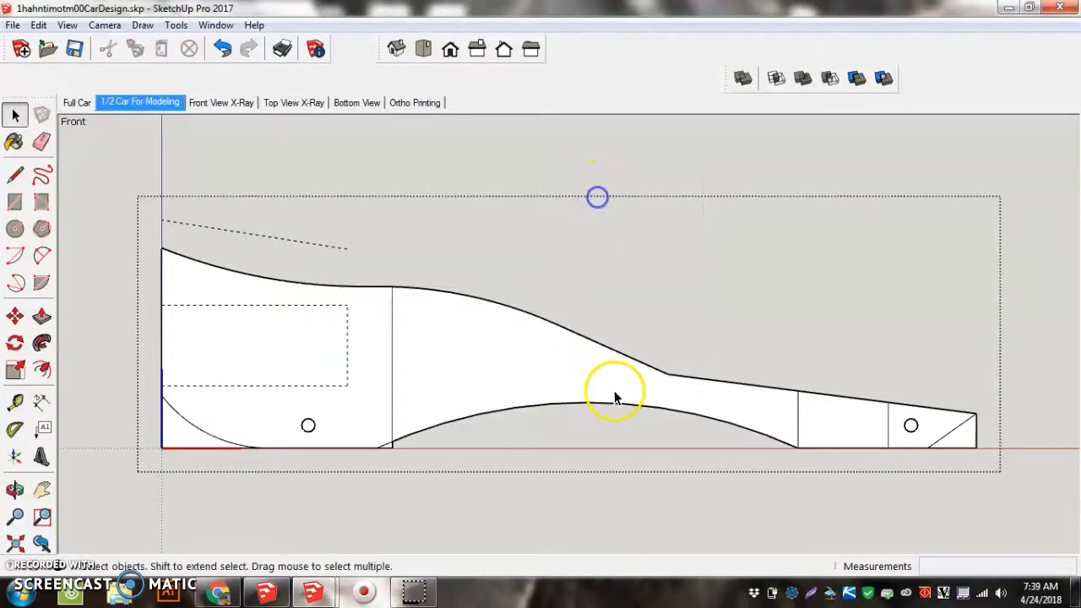
Try to erase the leftover edges at the rear end of the underside arc, and undo the erasure
left_click(388, 447)
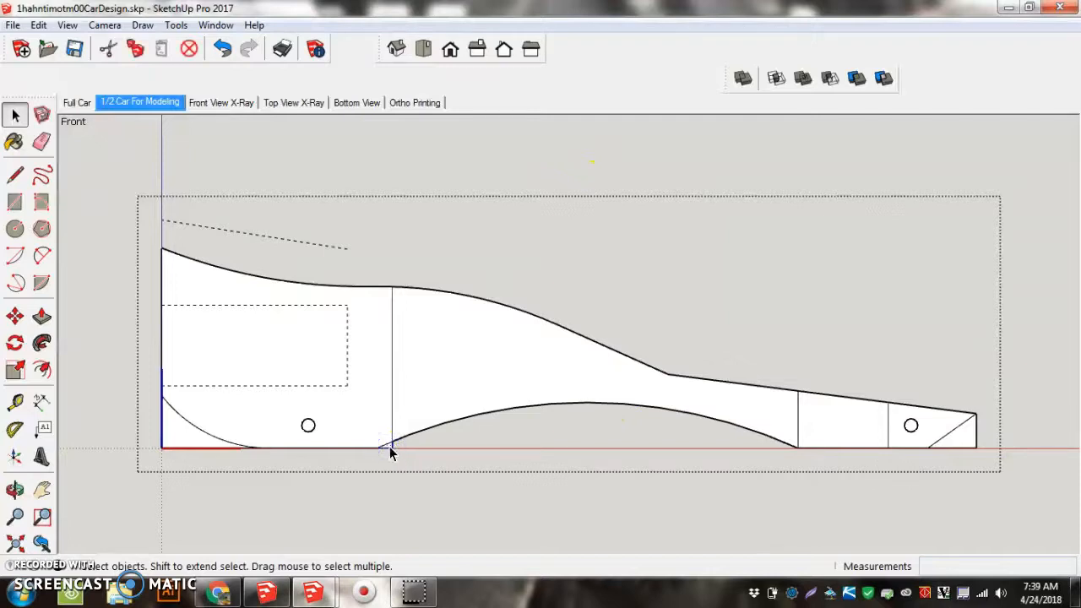
right_click(389, 447)
left_click(448, 306)
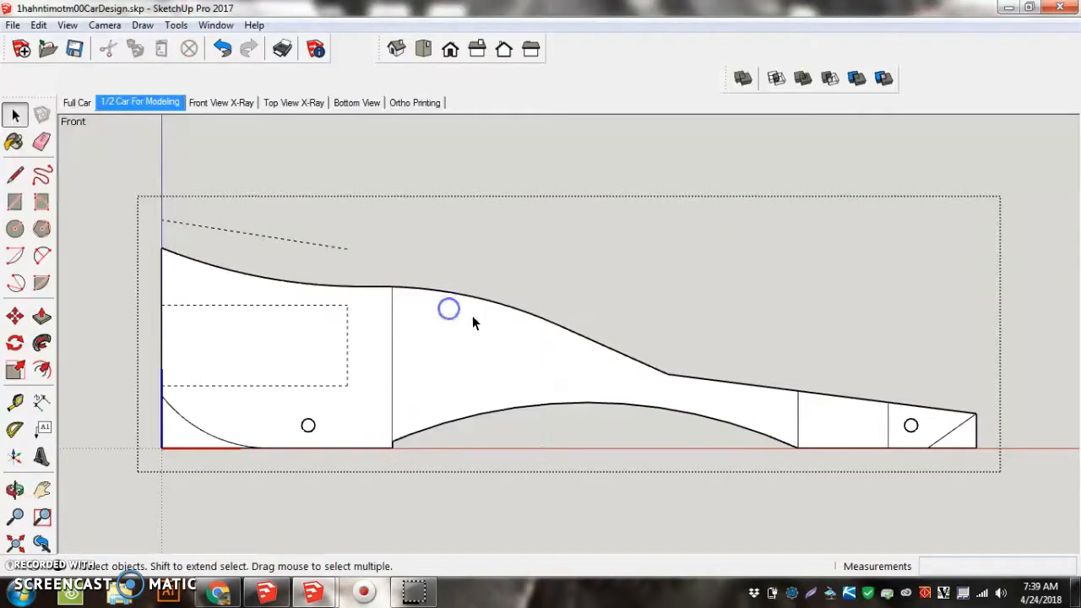
key("ctrl+z")
Erase the small triangular piece left at the rear end of the underside arc
scroll(401, 473, "up", 6)
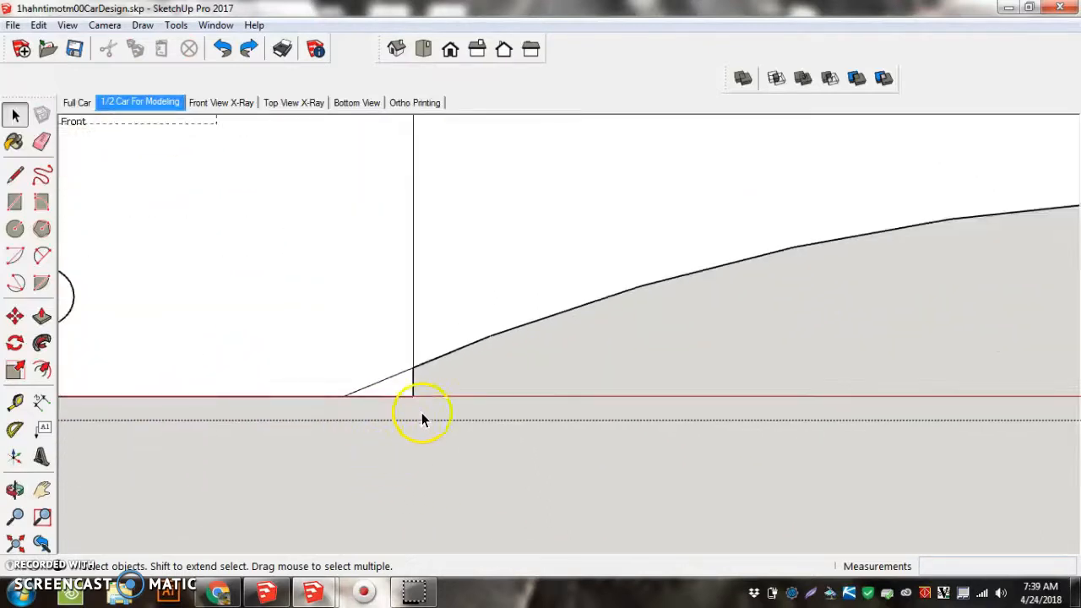
left_click(405, 390)
right_click(404, 389)
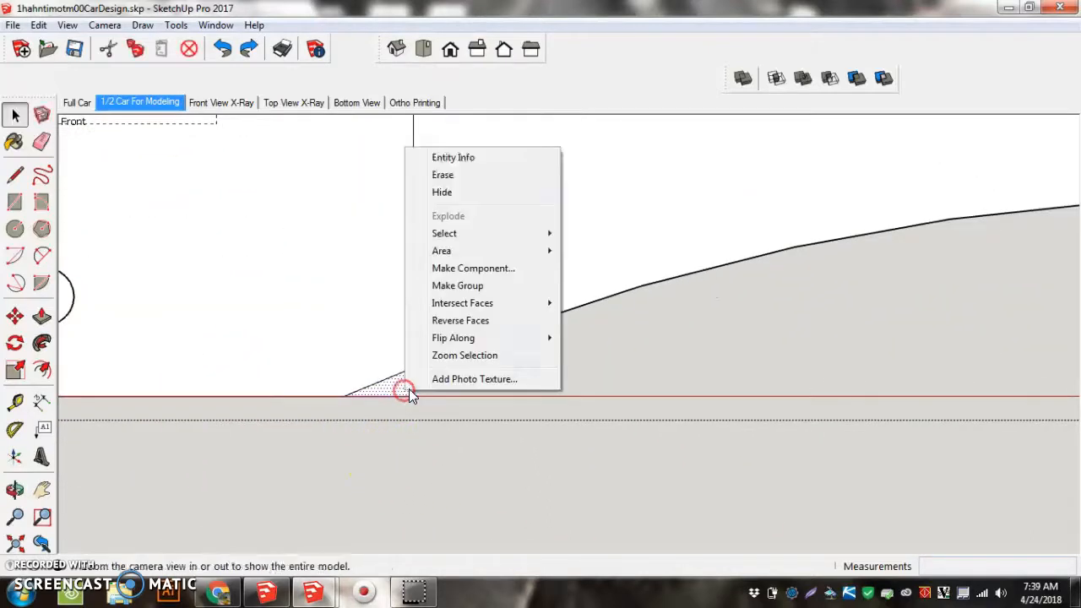
left_click(476, 179)
key("shift+z")
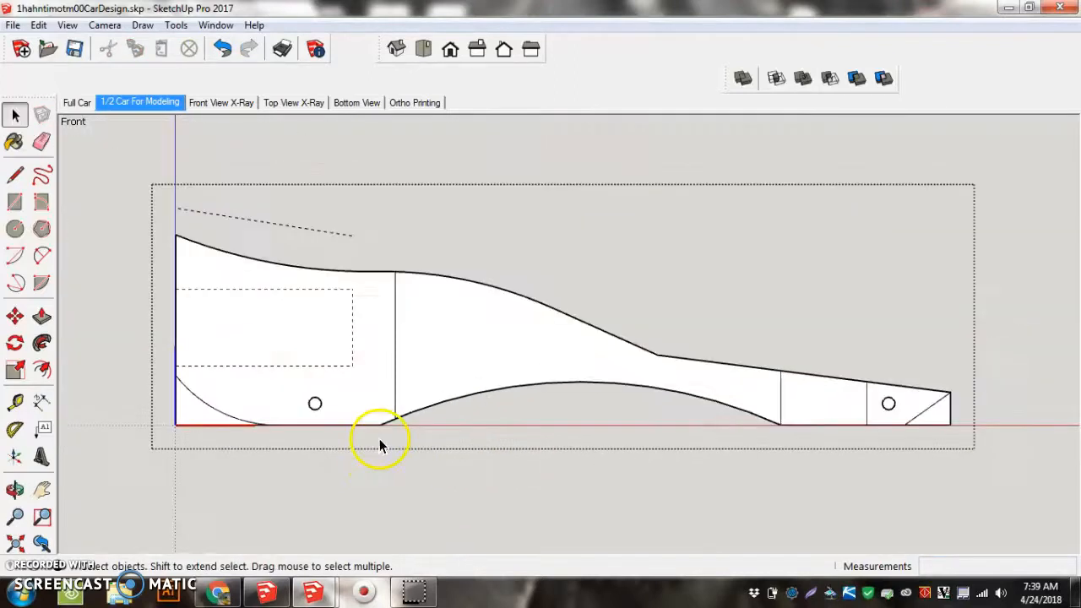
scroll(747, 472, "up", 1)
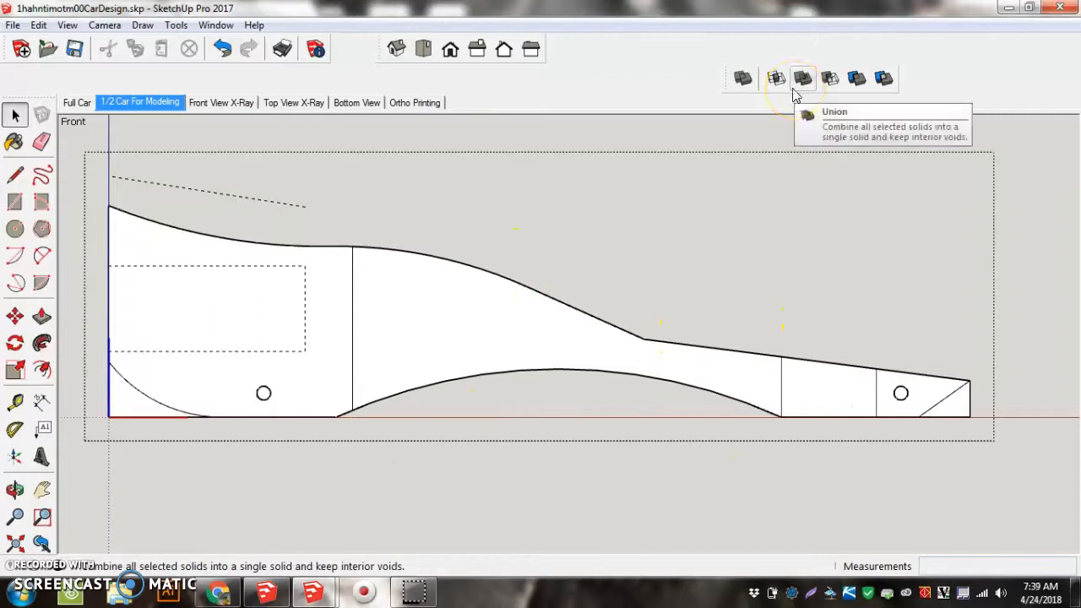
Check the body in the isometric view, switch to the top view and reopen the half-car component for editing
left_click(397, 49)
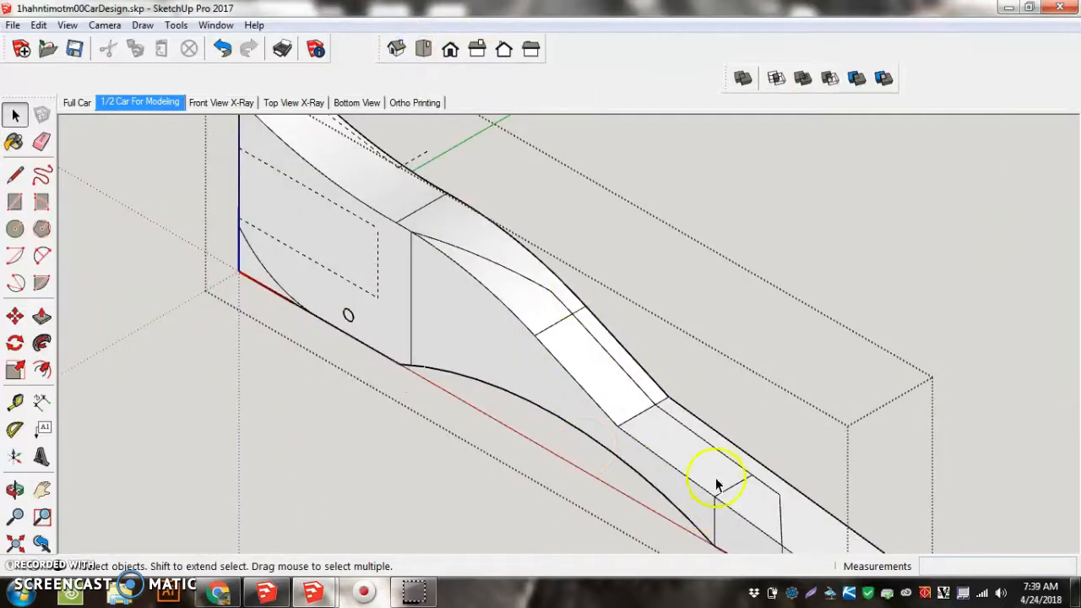
left_click(422, 49)
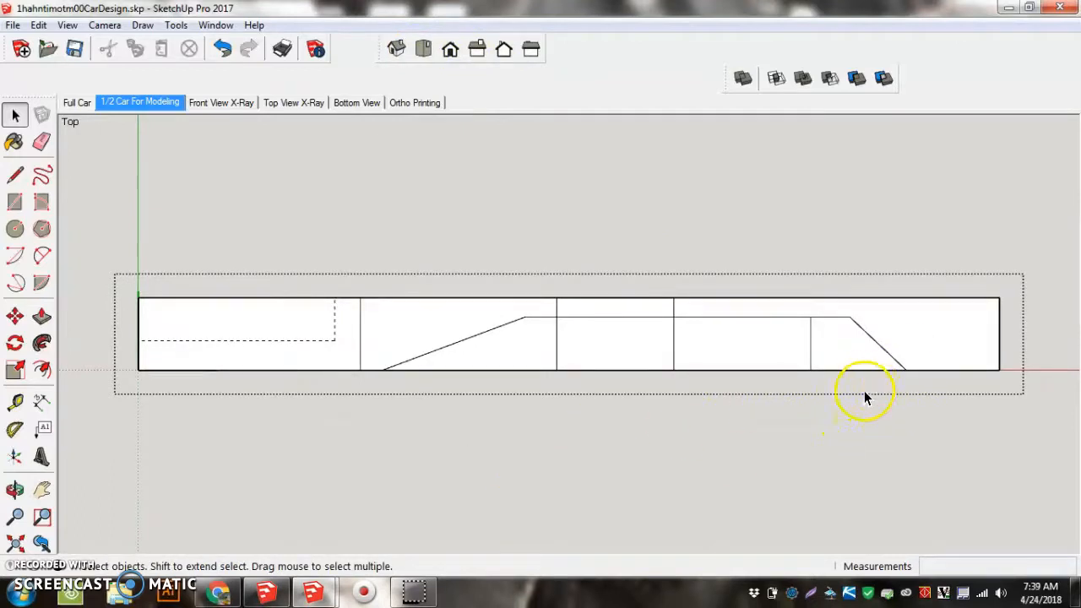
left_click(854, 425)
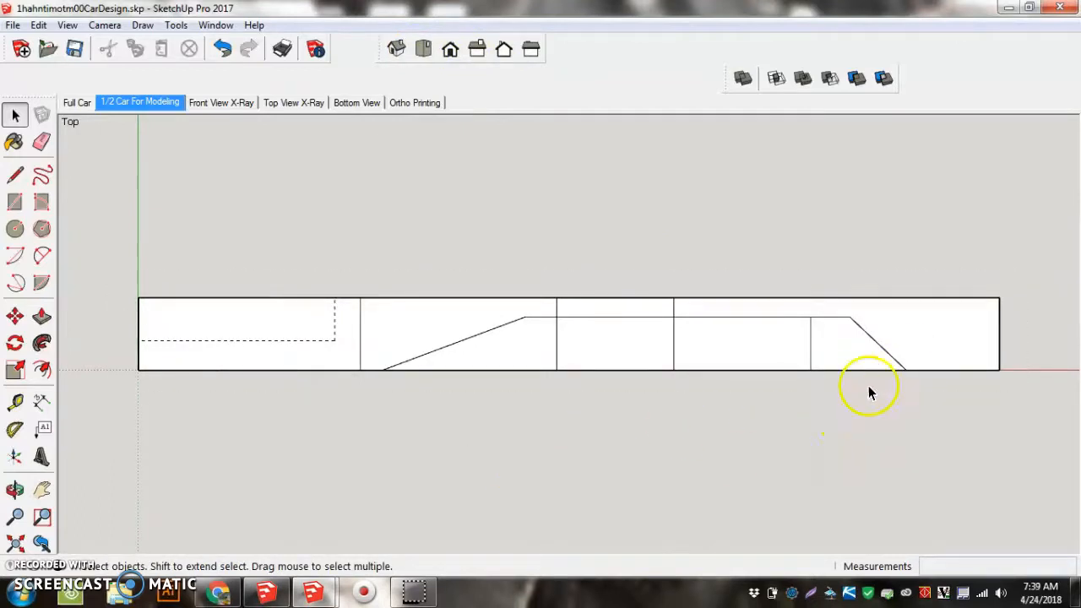
right_click(860, 361)
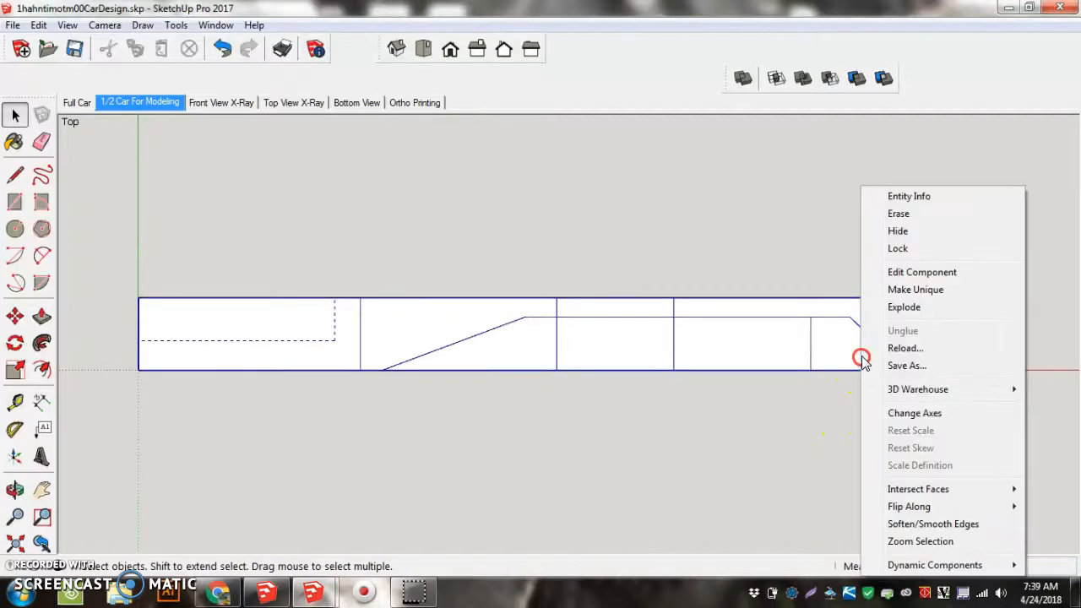
left_click(914, 291)
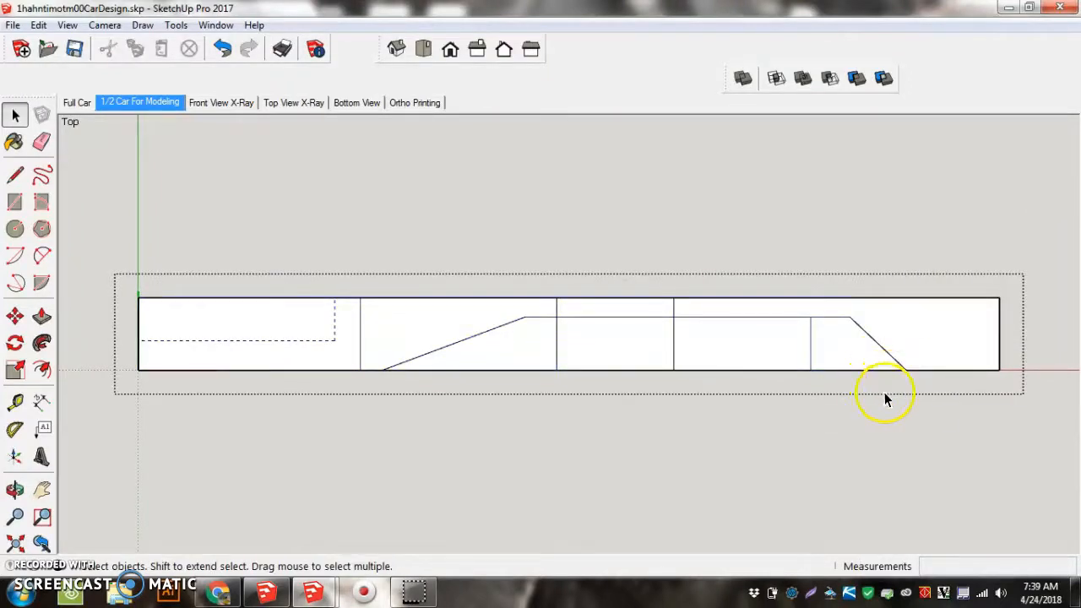
Select everything inside the trapezoidal side outline in the top view and erase it
left_click_drag(877, 380, 851, 381)
left_click_drag(557, 370, 494, 362)
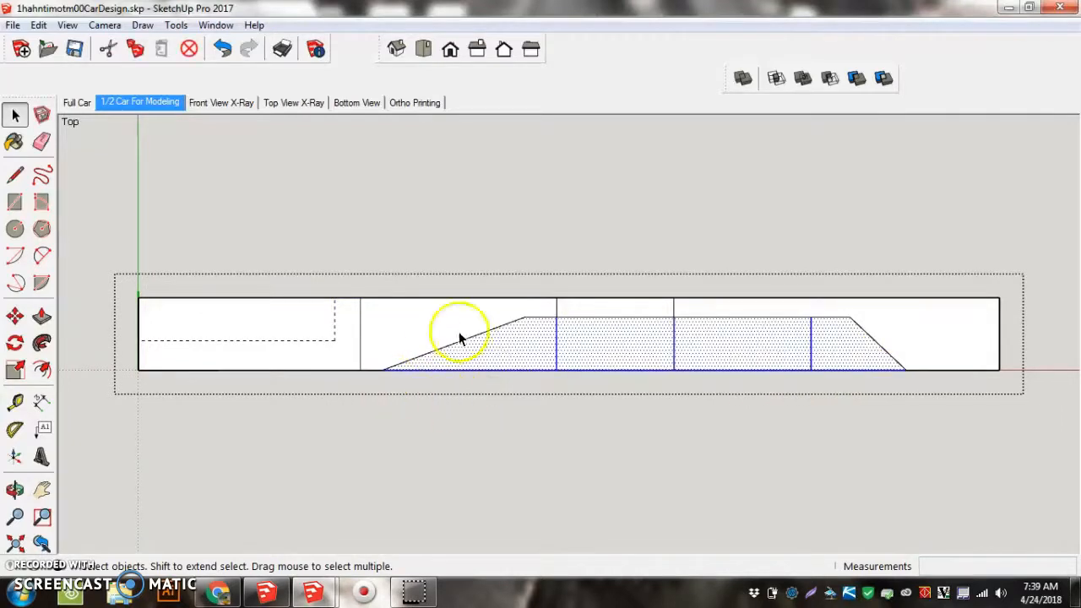
right_click(700, 364)
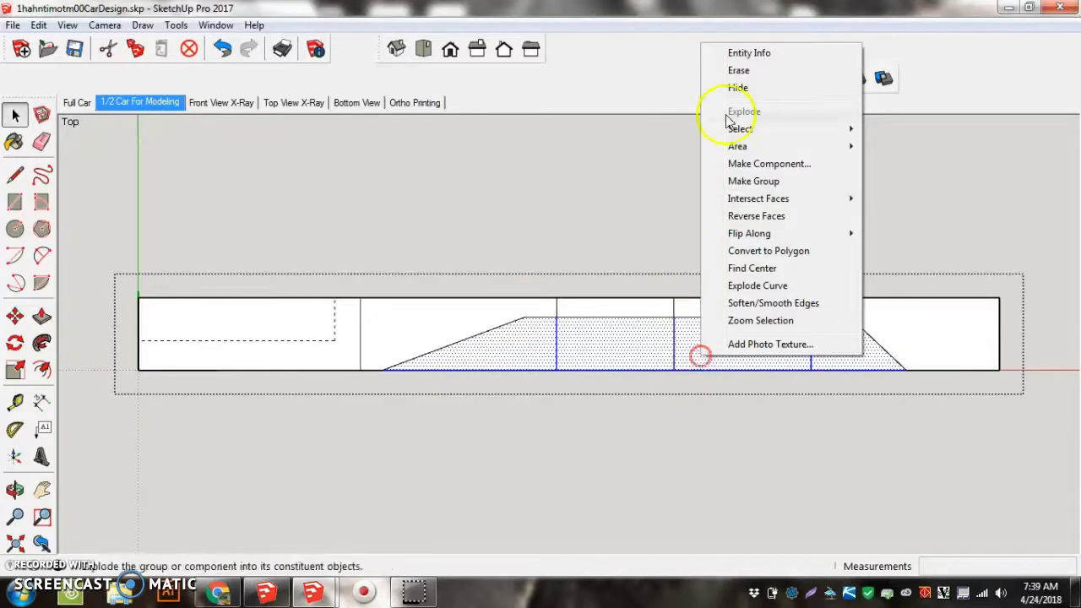
left_click(738, 82)
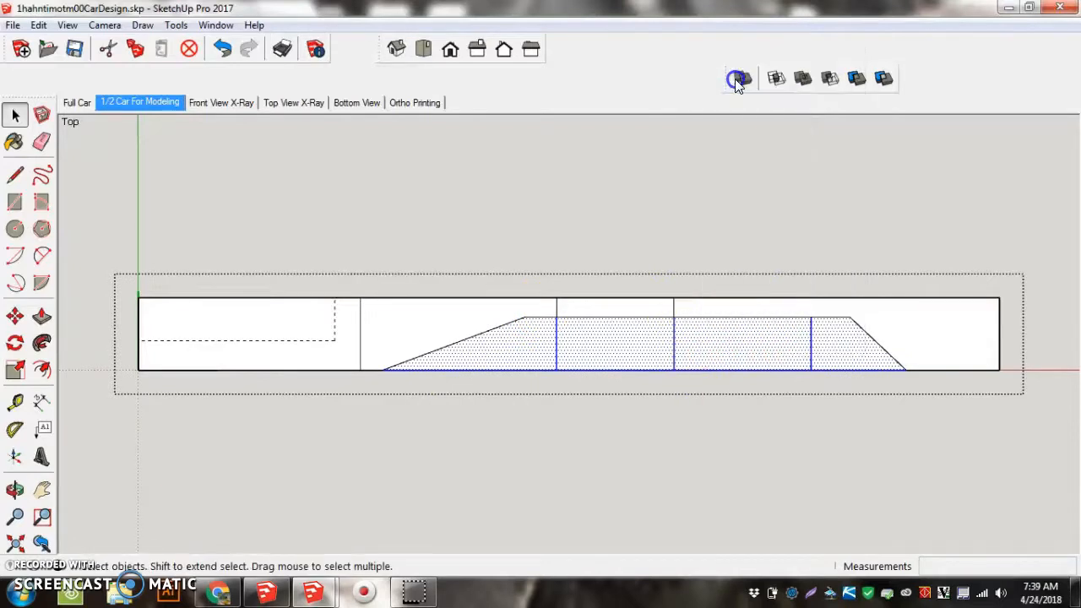
Switch to the Full Car scene and push/pull the corner outside the nose arc on the bottom face 27.7 mm up through the body
left_click(81, 102)
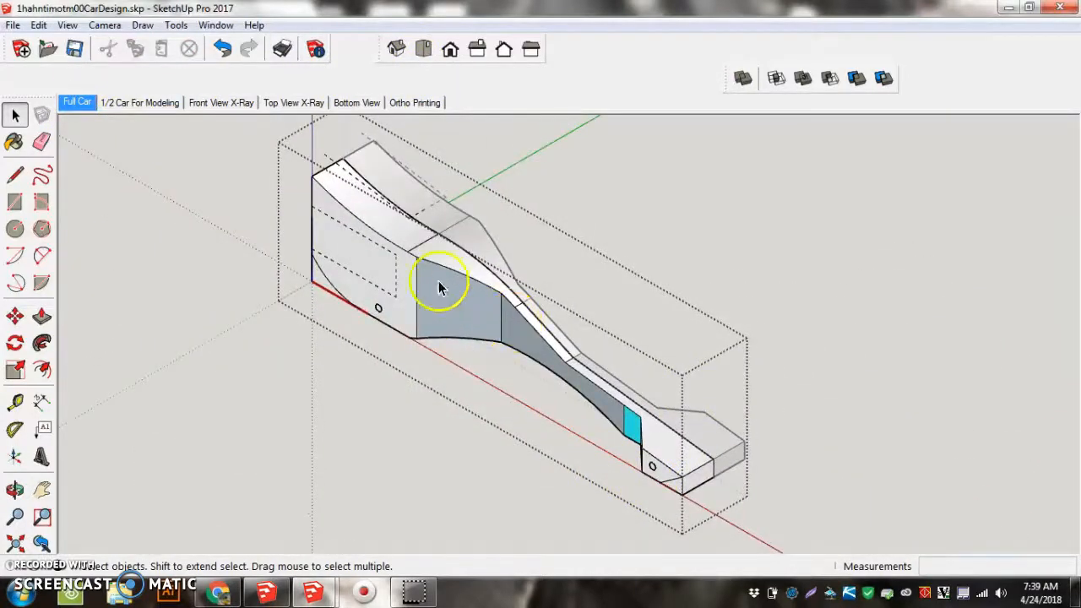
middle_click_drag(807, 496, 858, 550)
middle_click_drag(760, 499, 858, 195)
scroll(815, 354, "up", 5)
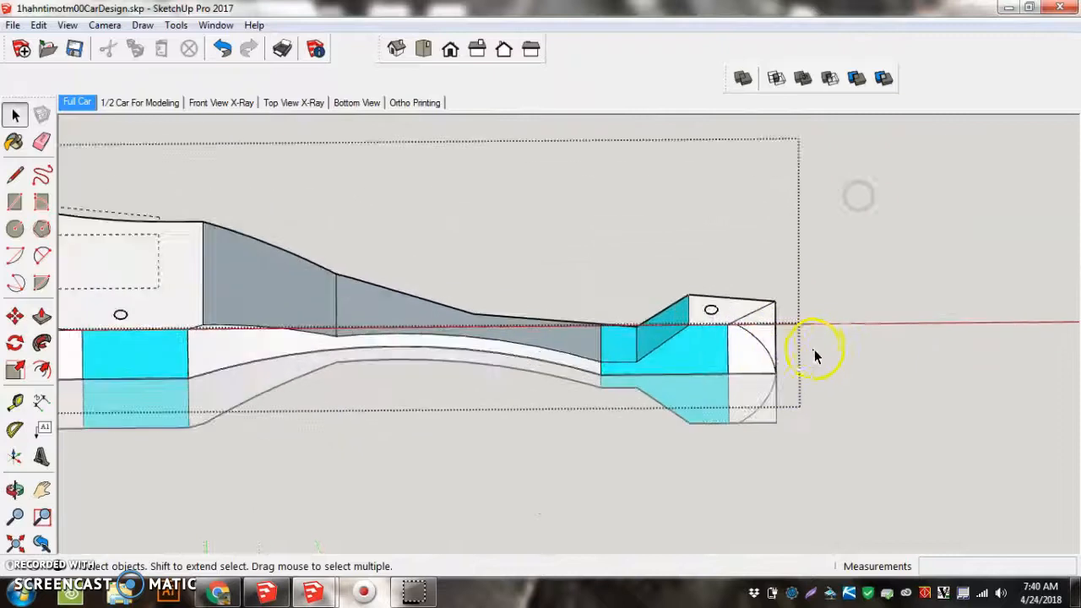
mouse_move(807, 285)
middle_mouse_down()
mouse_move(797, 282)
mouse_move(803, 302)
middle_mouse_up()
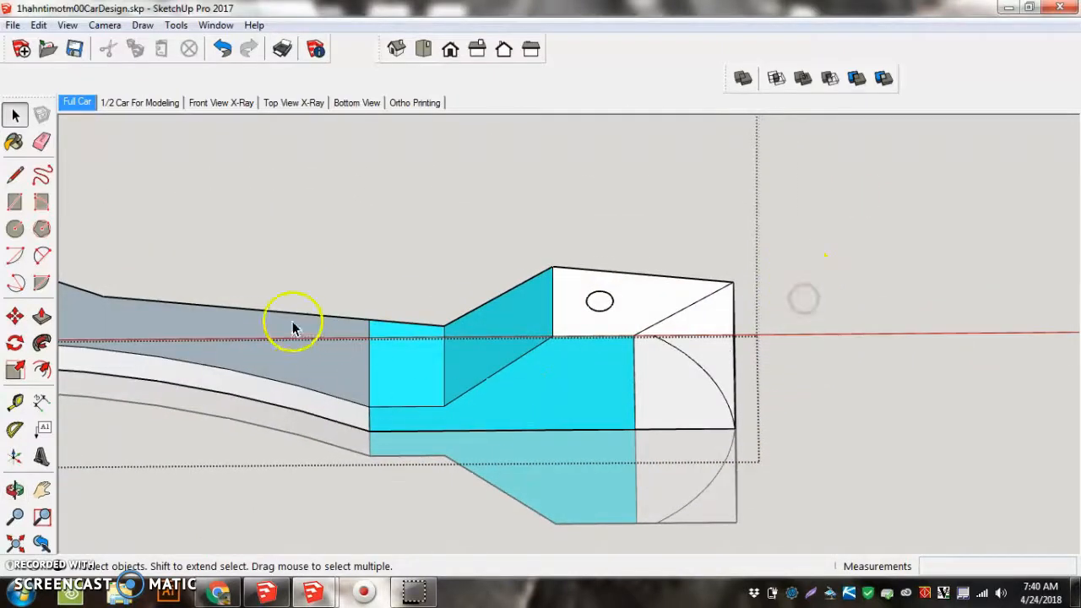
left_click(41, 315)
left_click_drag(714, 360, 717, 254)
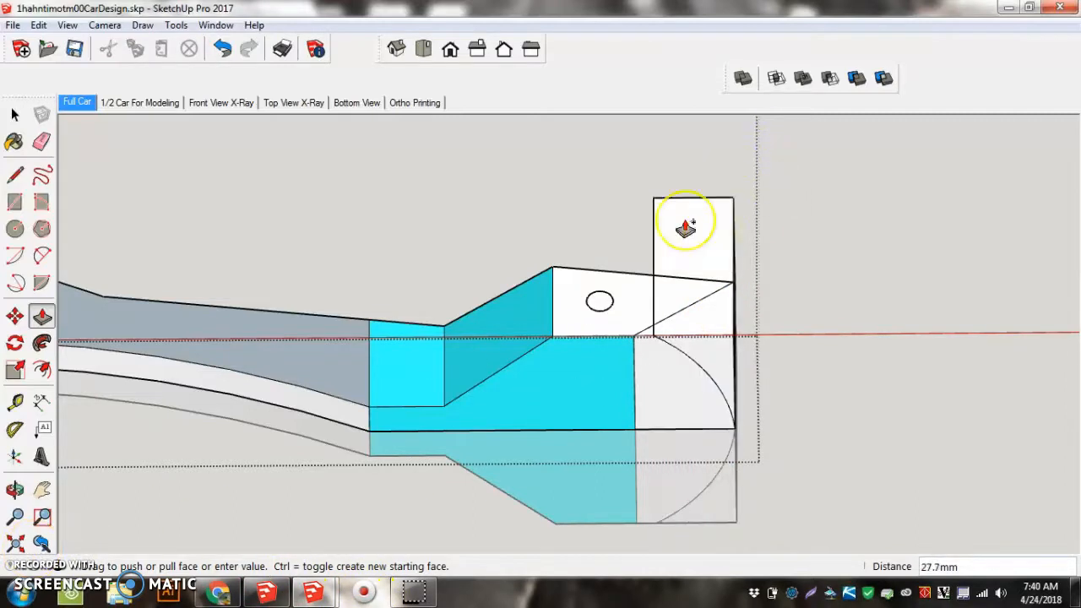
left_click(686, 228)
Examine the raised nose corner block from the side, return to the underside view and switch to selecting
left_click(14, 490)
left_click_drag(748, 363, 695, 527)
left_click(41, 315)
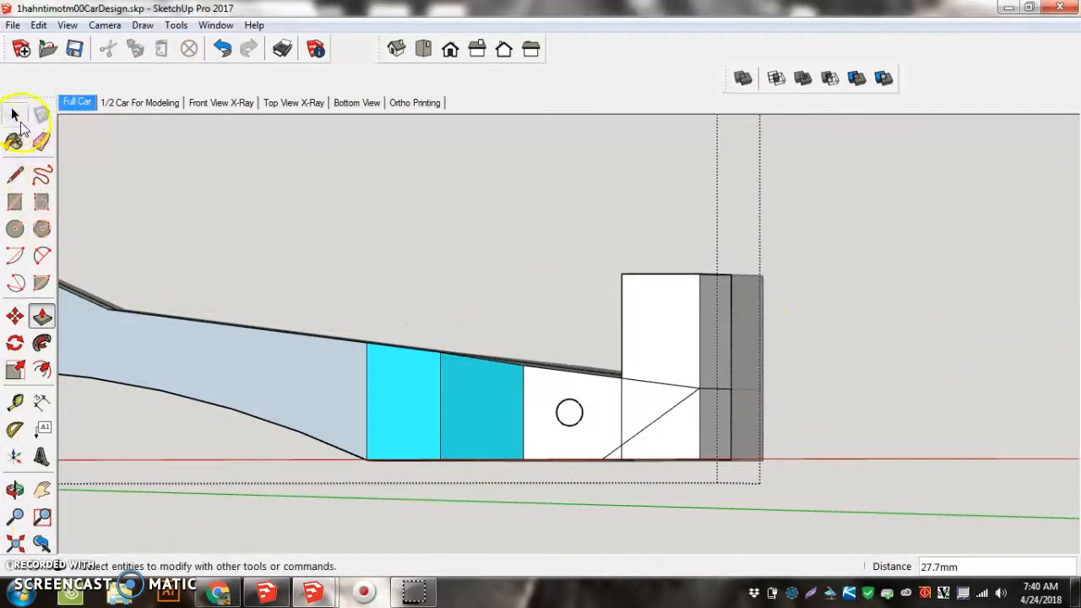
left_click(36, 537)
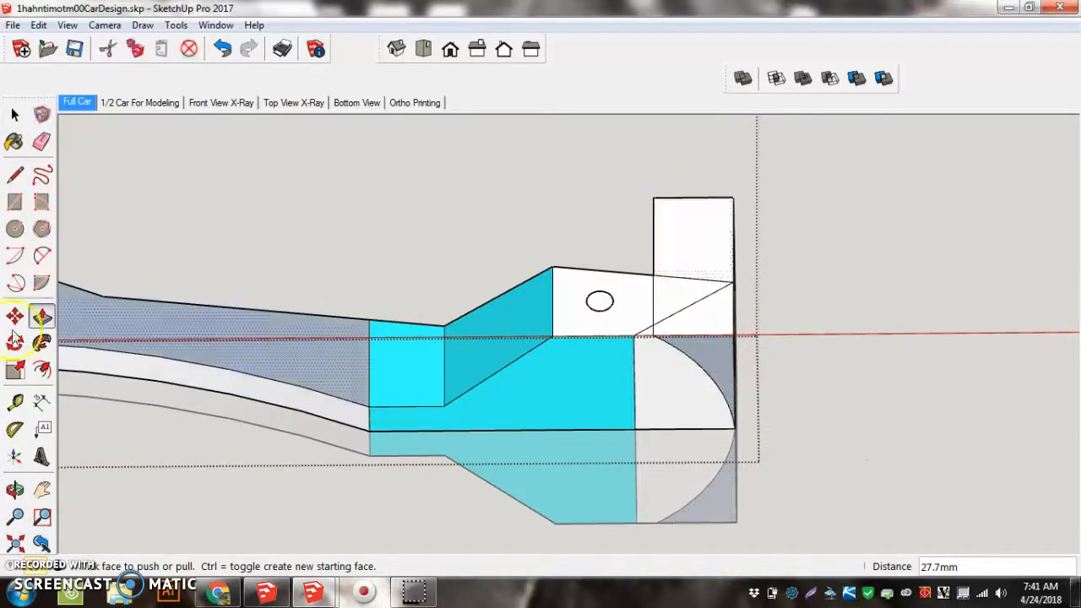
left_click(14, 114)
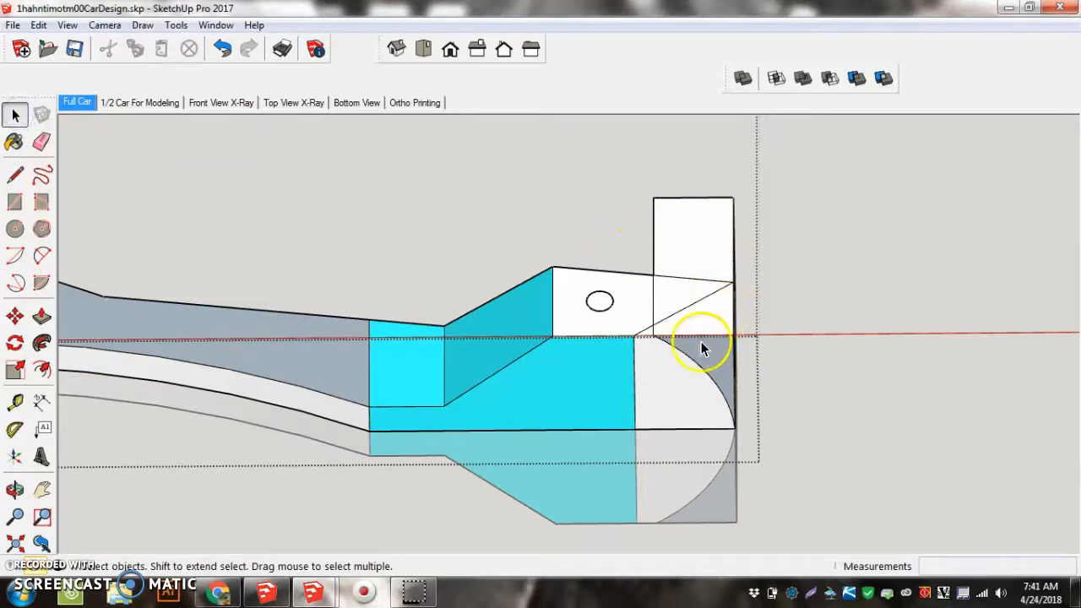
Select all body geometry on the same layer and intersect its faces where the raised nose block passes through
right_click(683, 297)
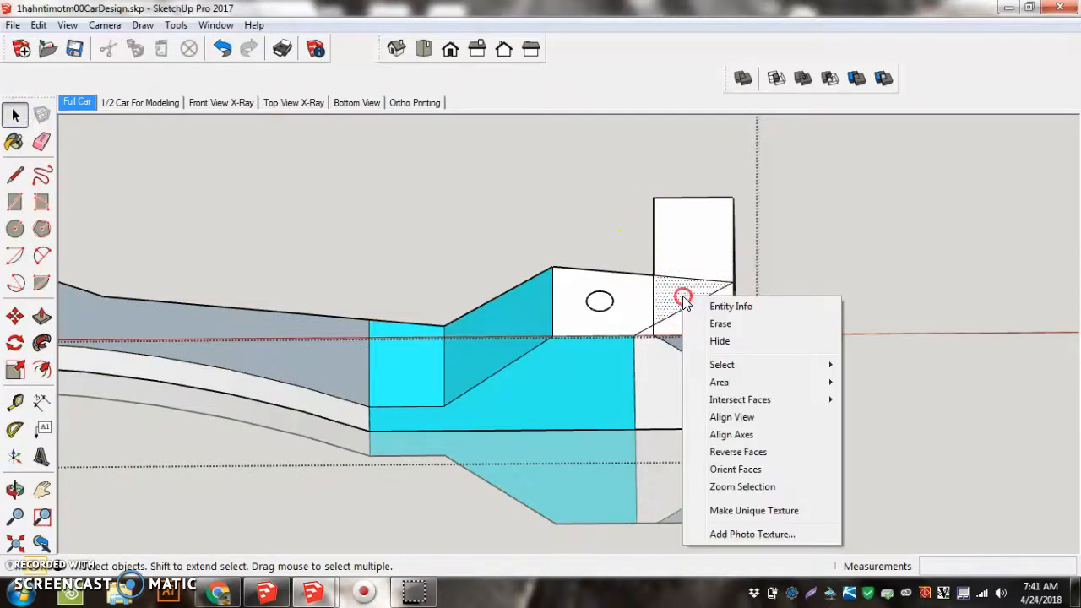
mouse_move(723, 370)
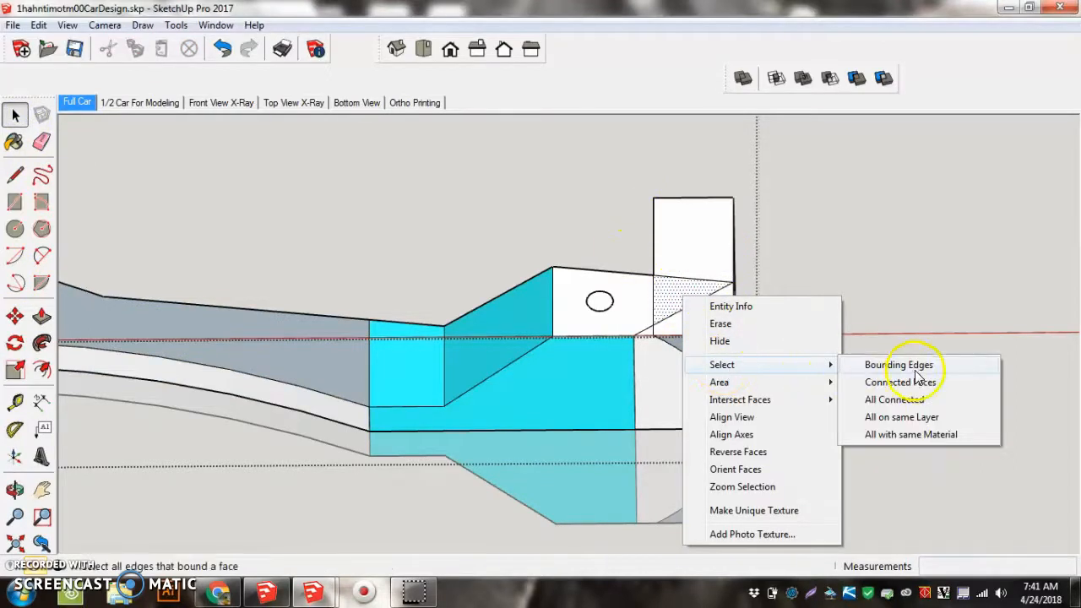
left_click(923, 421)
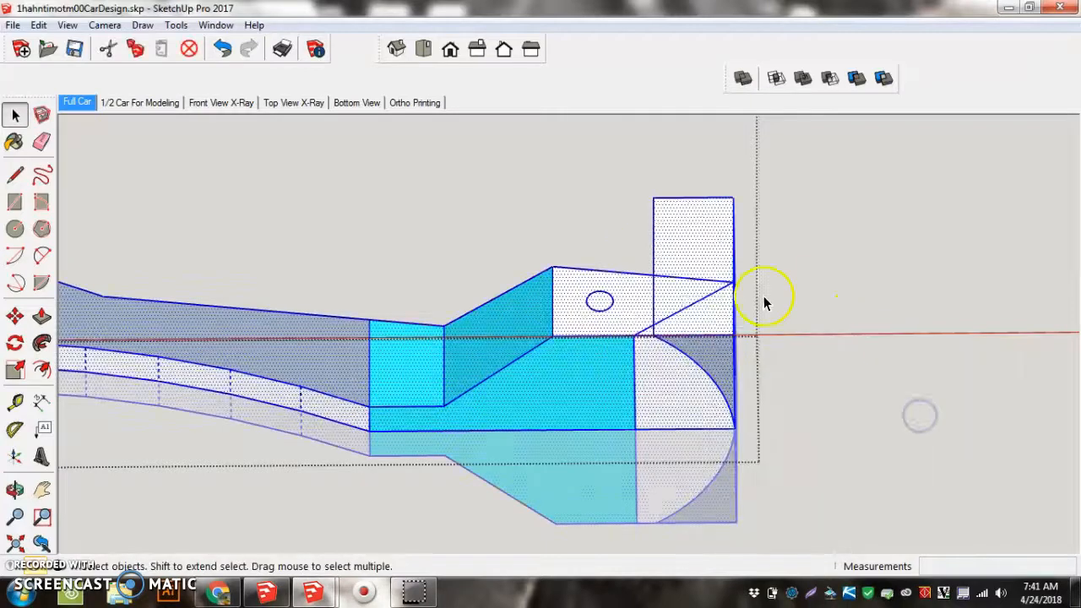
right_click(669, 312)
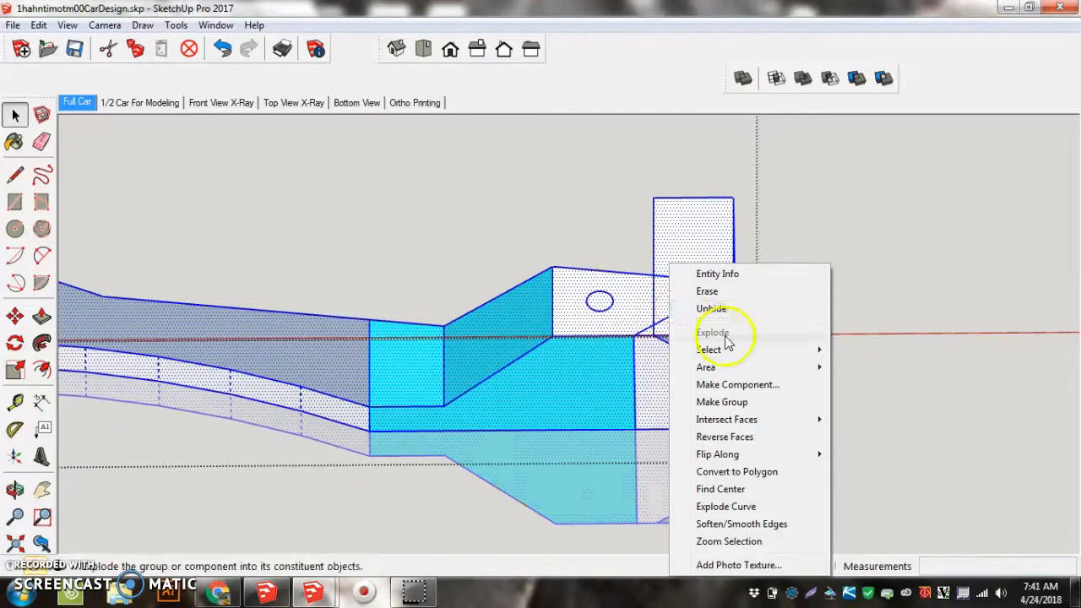
mouse_move(727, 352)
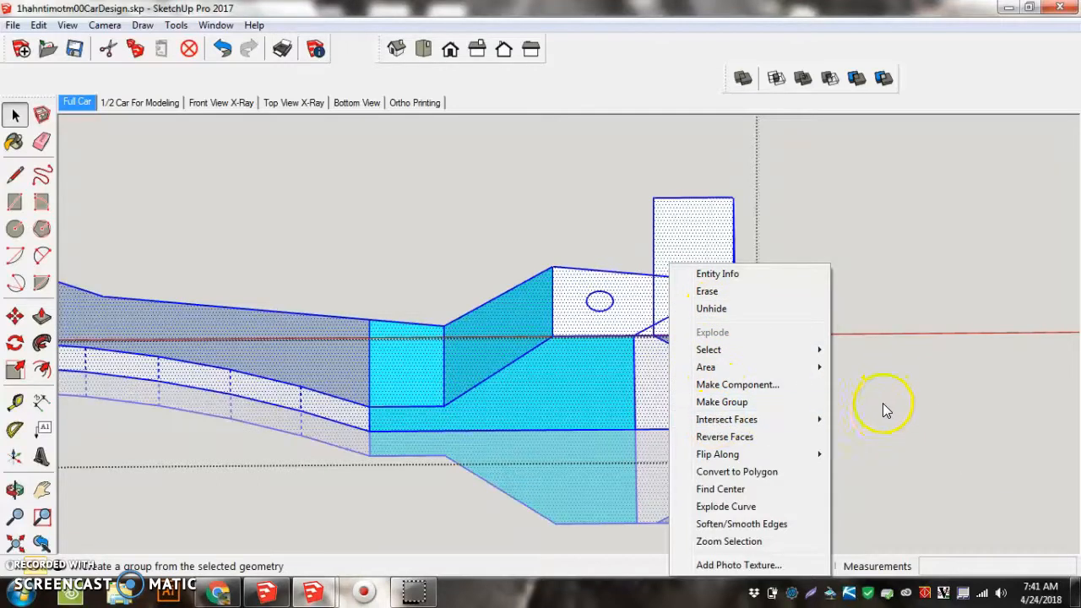
mouse_move(821, 419)
left_click(856, 418)
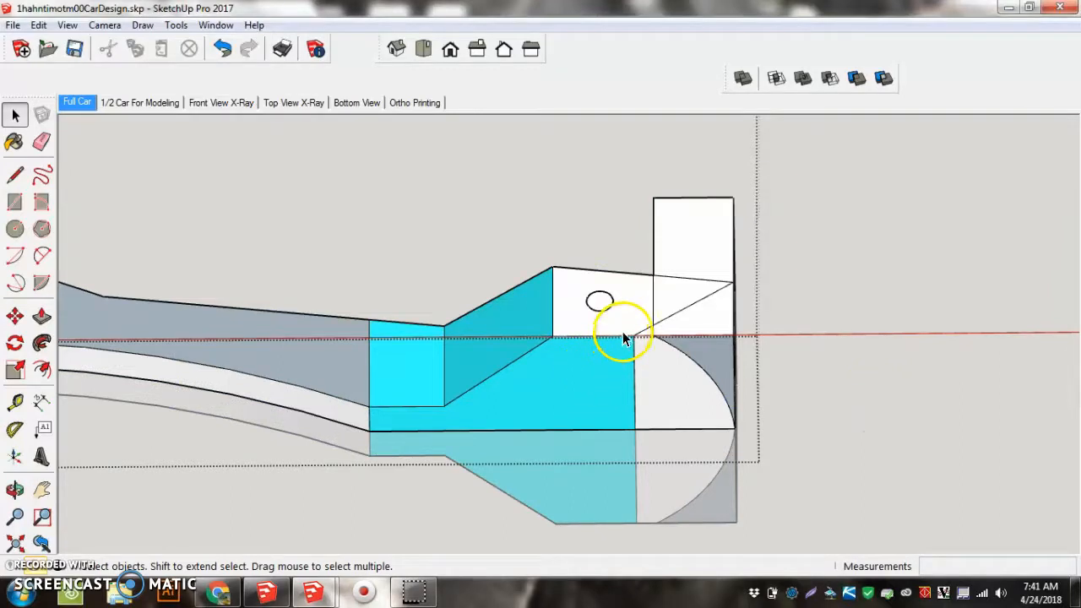
Switch to the 1/2 Car For Modeling scene and erase the block projecting above the nose in the front view
middle_click_drag(681, 226, 621, 520)
middle_click_drag(658, 386, 810, 389)
left_click(142, 103)
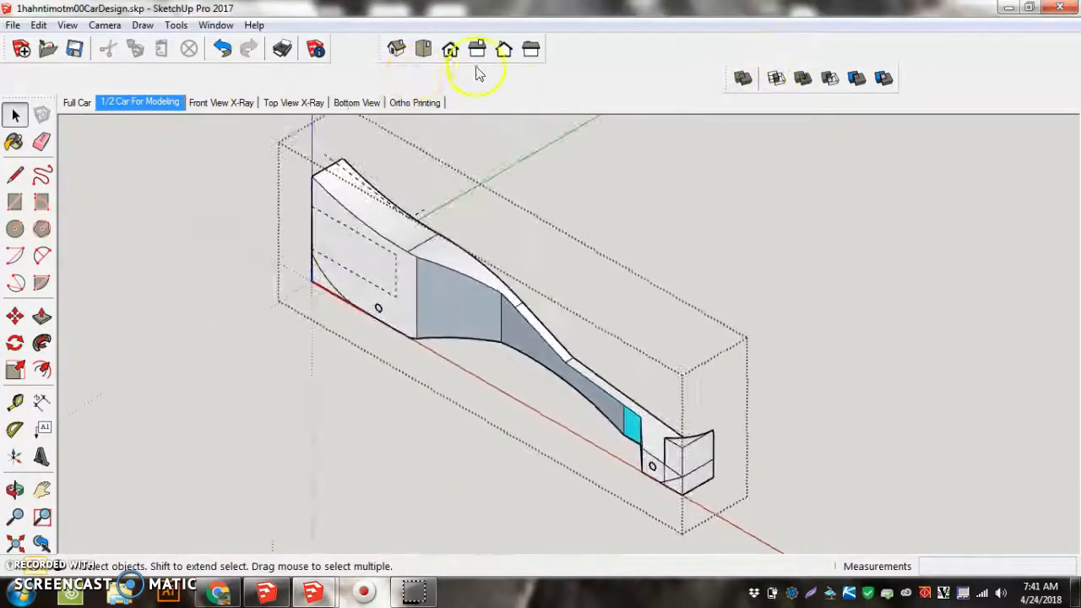
left_click(450, 50)
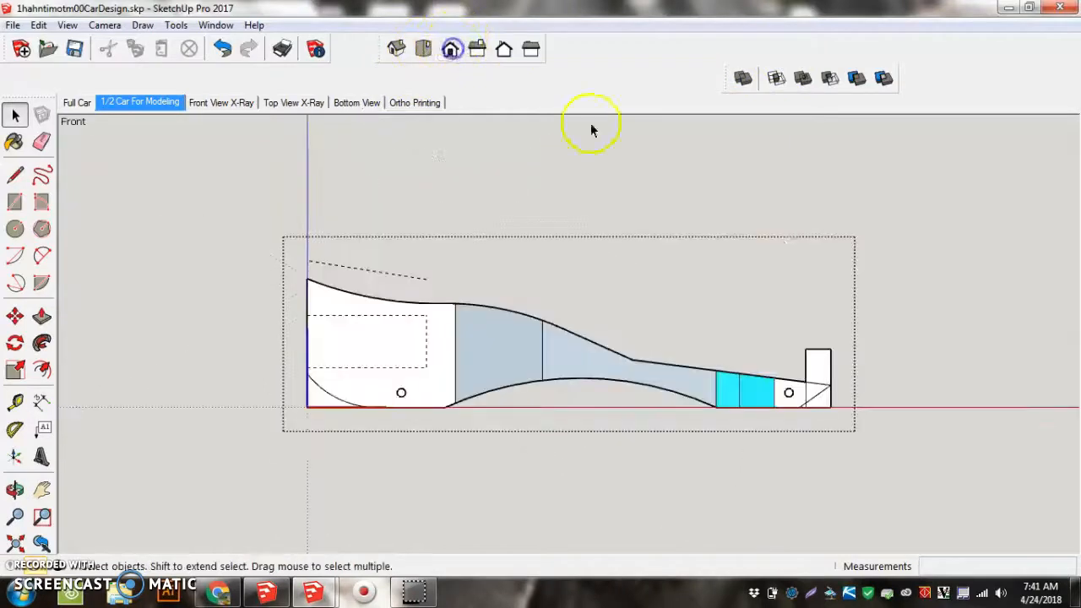
scroll(811, 368, "up", 3)
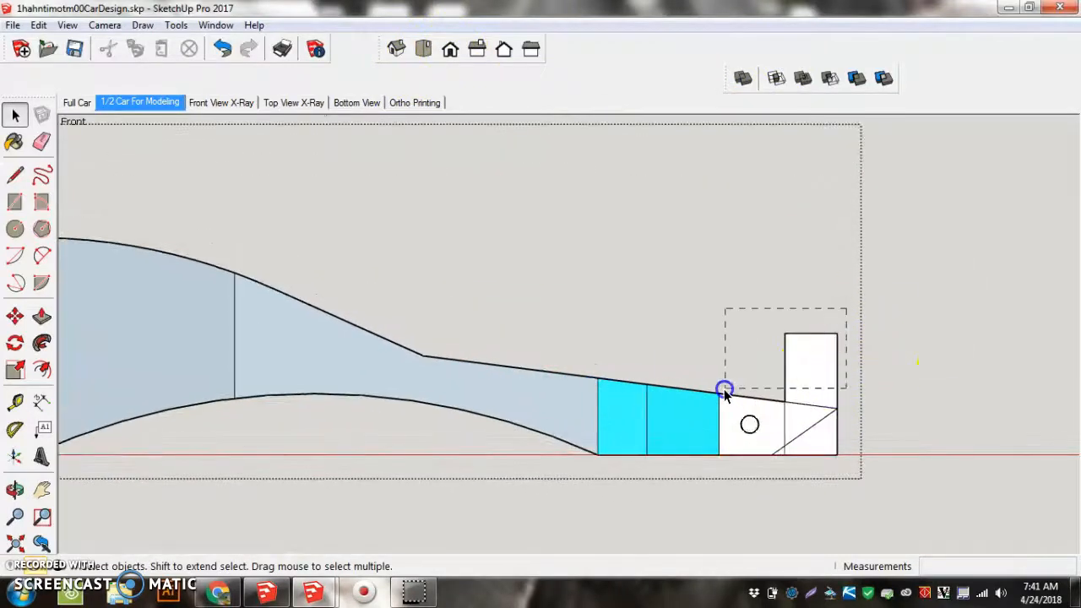
left_click_drag(728, 372, 730, 371)
key("Delete")
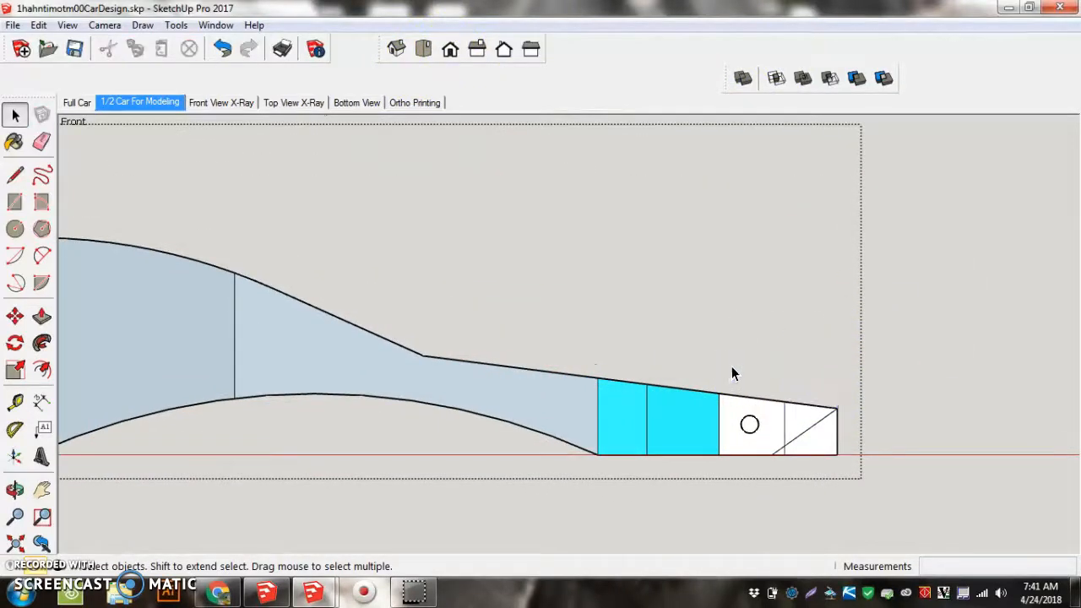
Erase the triangular waste below the slanted nose line and the lower rear corner outside the arc in the front view
left_click_drag(779, 456, 778, 452)
key("Delete")
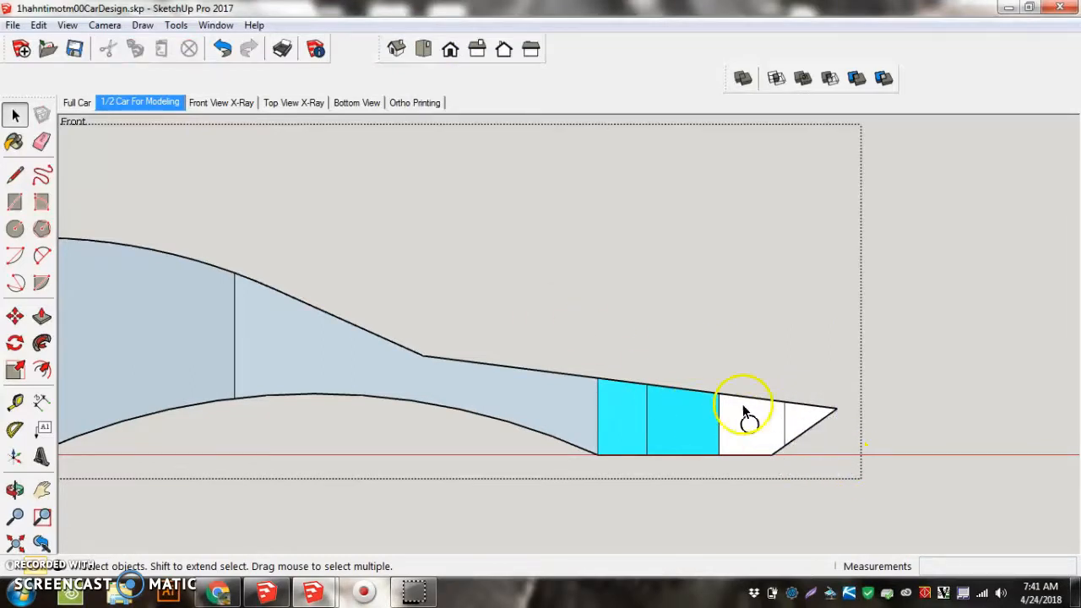
scroll(857, 378, "down", 3)
left_click_drag(238, 430, 220, 402)
key("Delete")
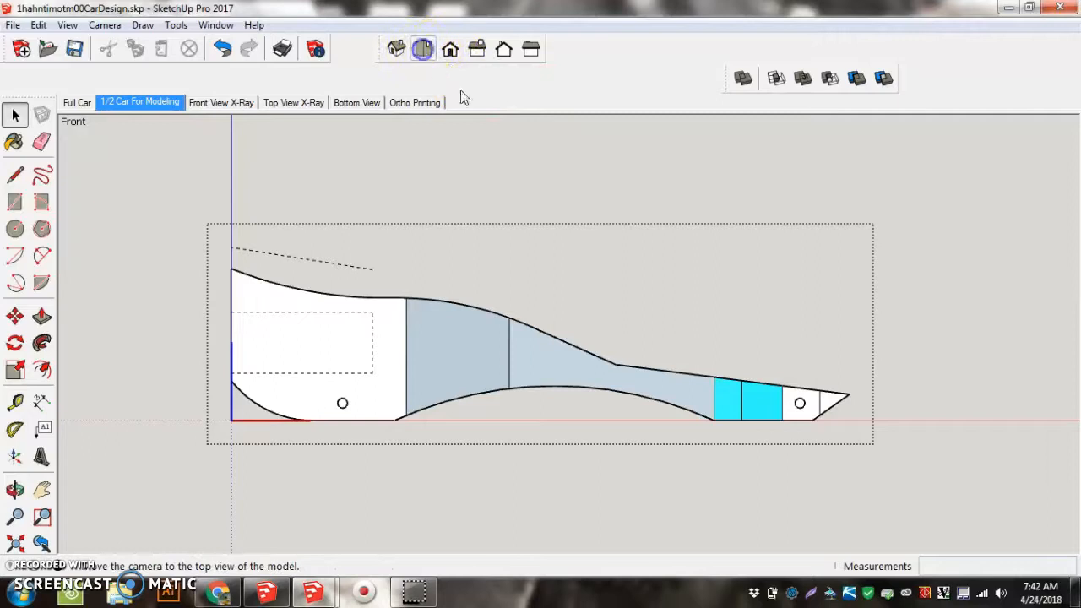
Erase the corner outside the nose arc in the top view and return to the isometric view
scroll(888, 372, "up", 2)
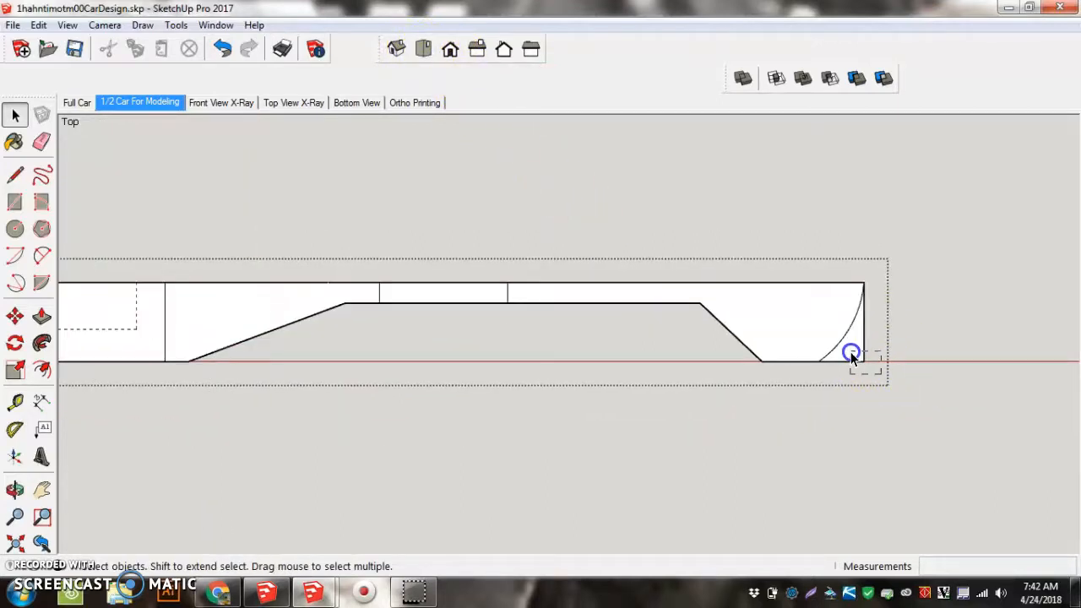
key("Delete")
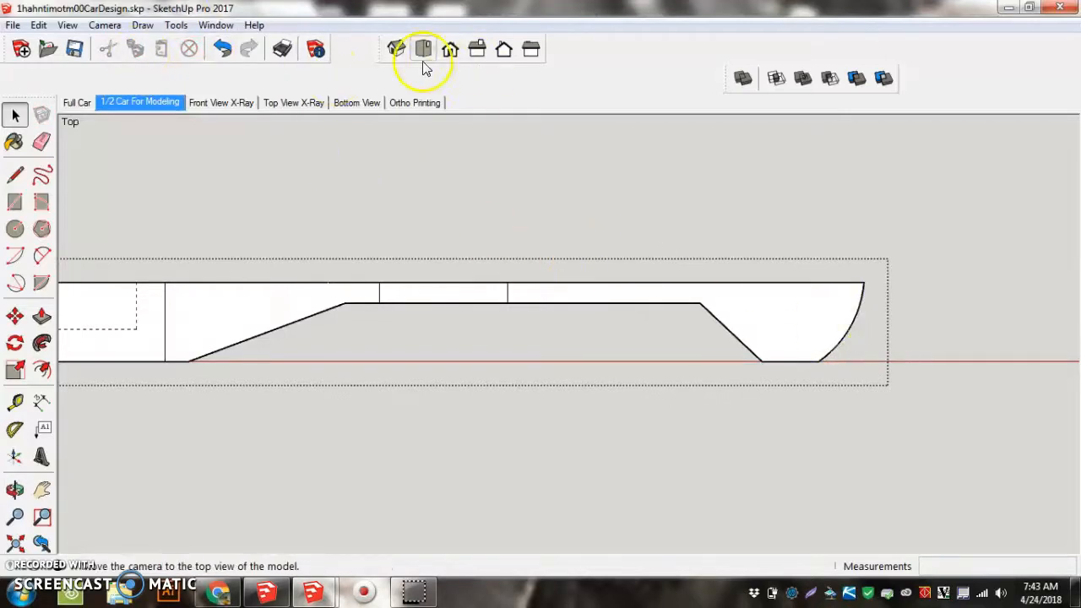
left_click(397, 48)
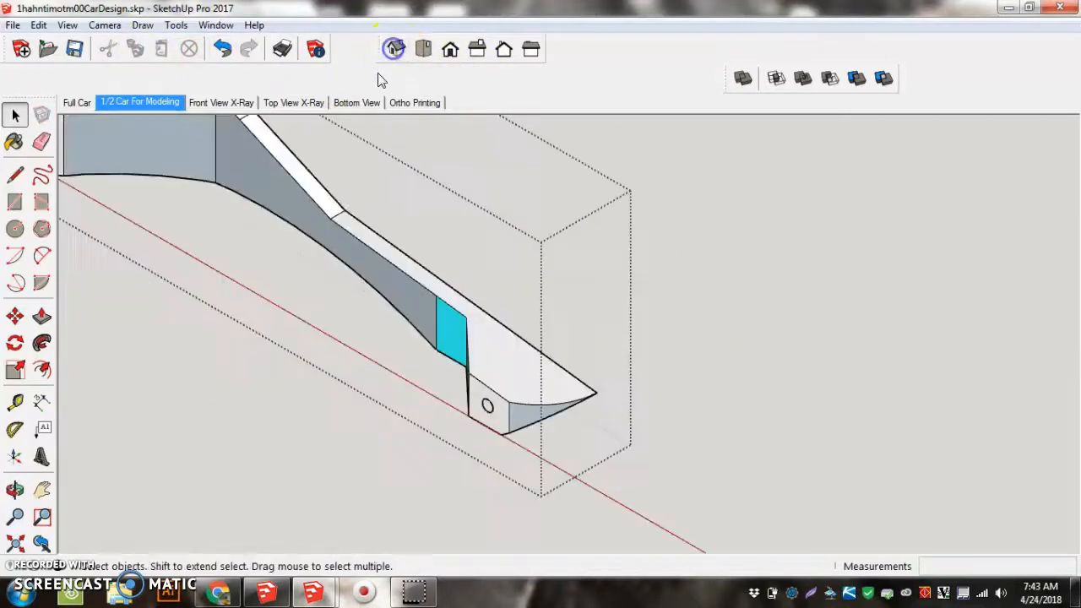
Examine the rounded nose on both halves in the Full Car scene and return to the 1/2 Car For Modeling scene
left_click(78, 103)
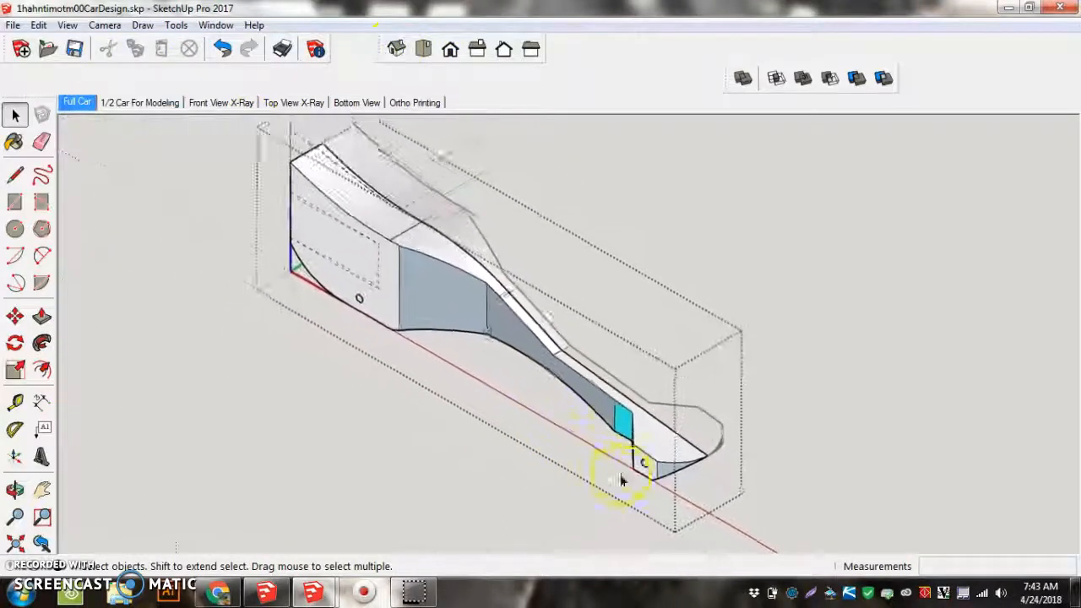
middle_click_drag(629, 472, 519, 422)
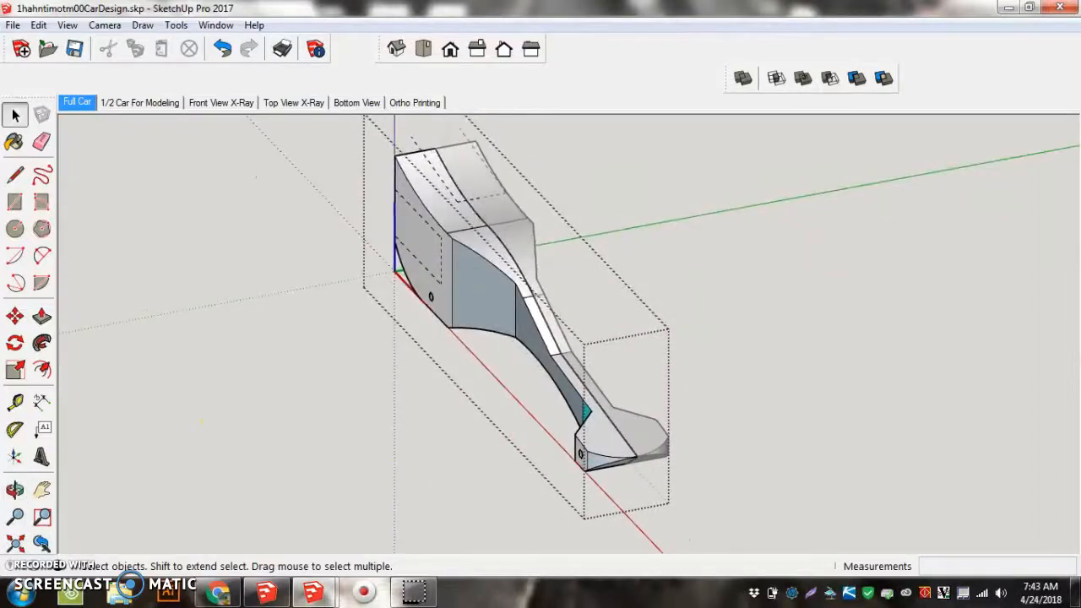
left_click(127, 107)
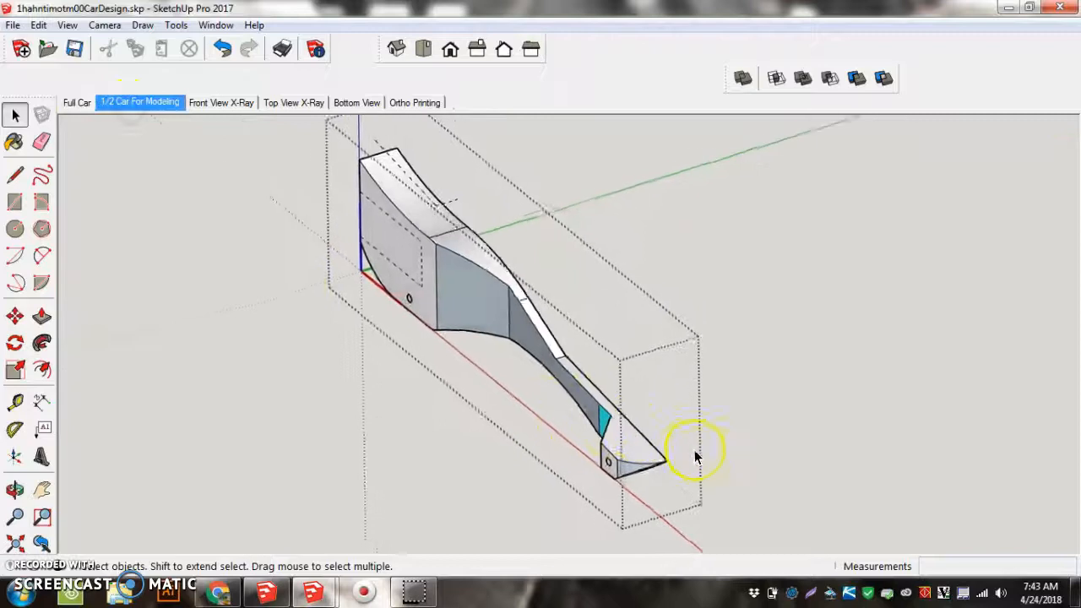